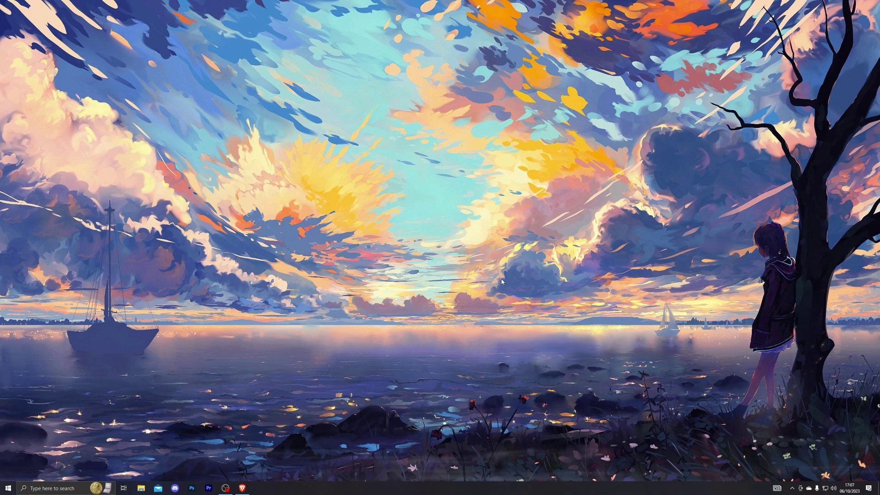
# - Confirm real-time protection is Off in Virus & threat protection settings, then close Windows Security
pyautogui.press('super')
pyautogui.write('virus')
pyautogui.press('Return')
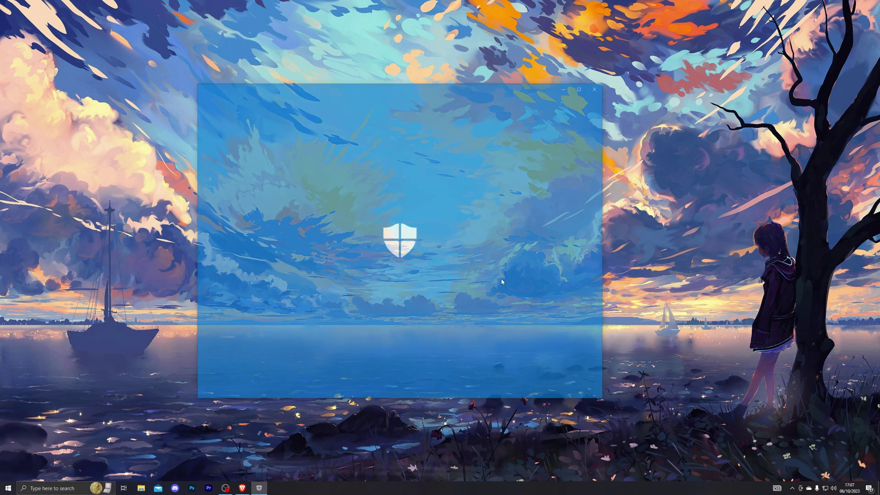
pyautogui.click(347, 290)
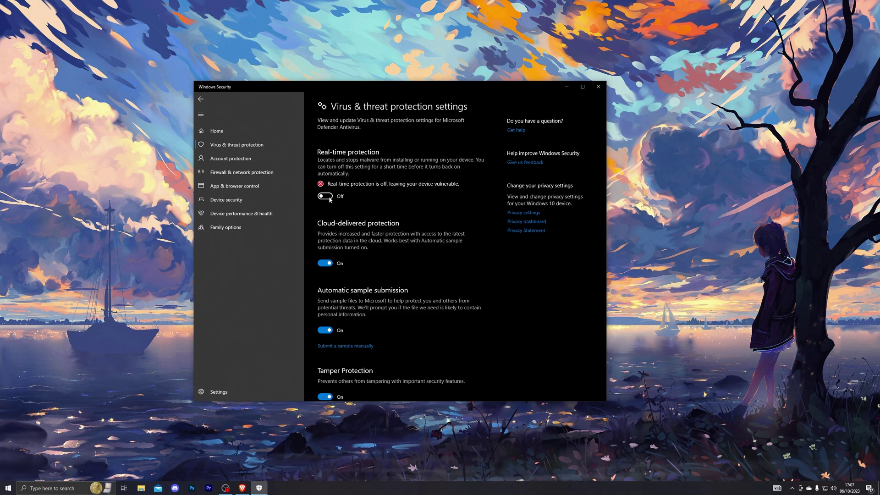
pyautogui.click(599, 86)
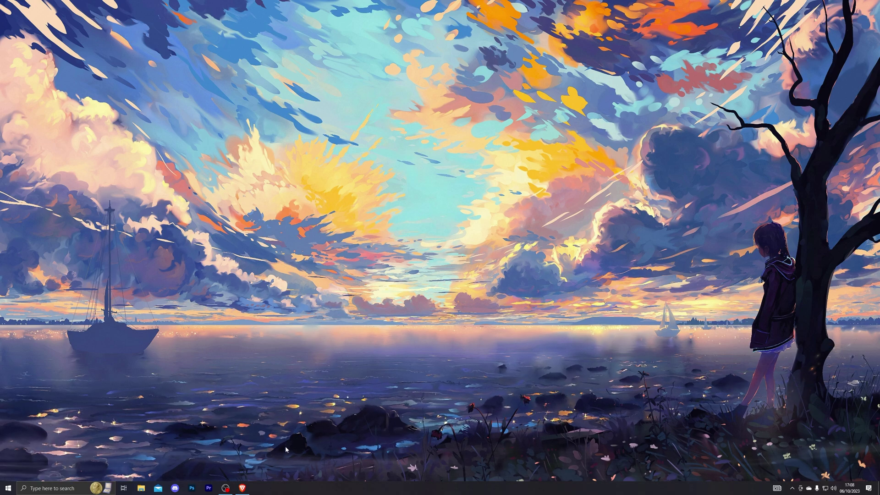
pyautogui.hotkey('alt', 'Tab')
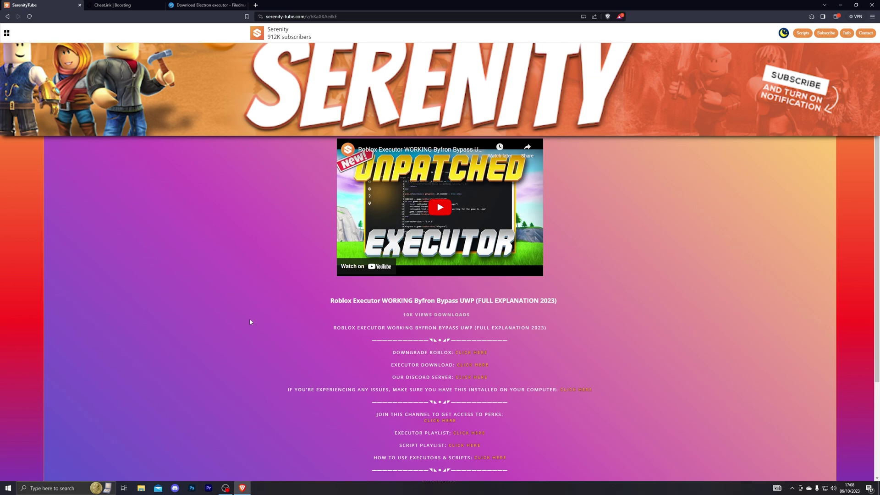
# - Download Electron executor_30724.exe from the Filedm page to the Desktop and run it
pyautogui.hotkey('ctrl', 'Tab')
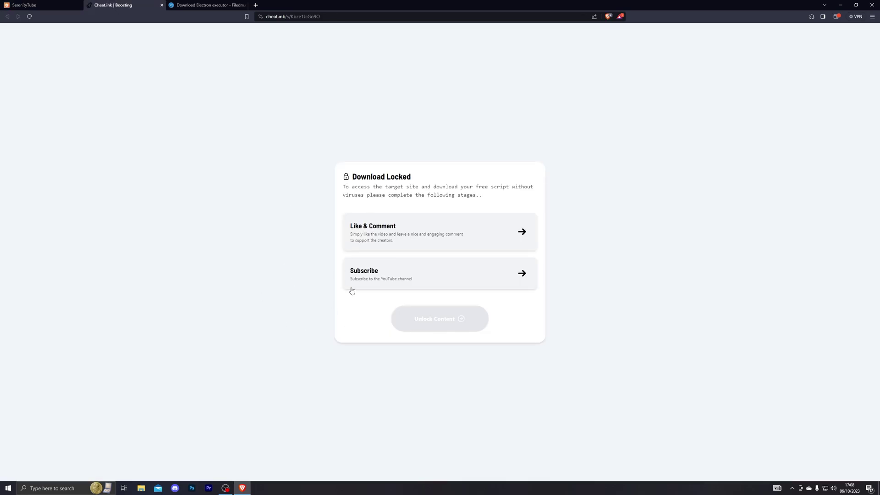
pyautogui.click(200, 4)
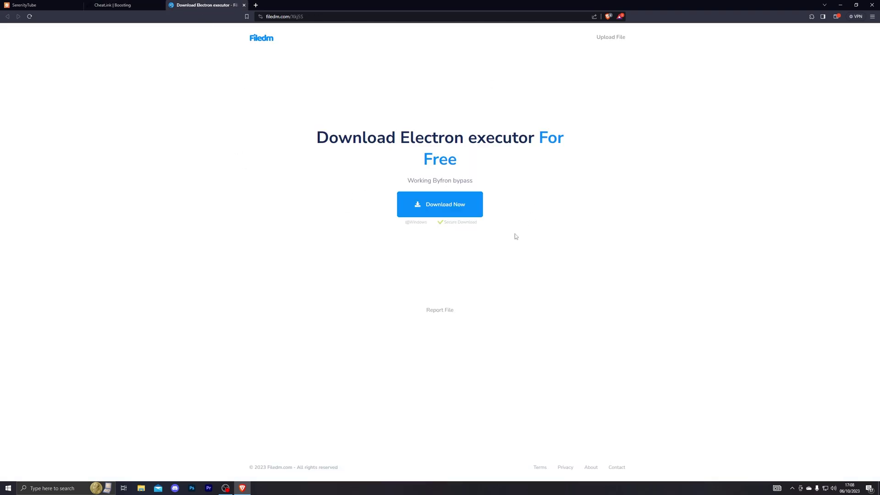
pyautogui.click(430, 210)
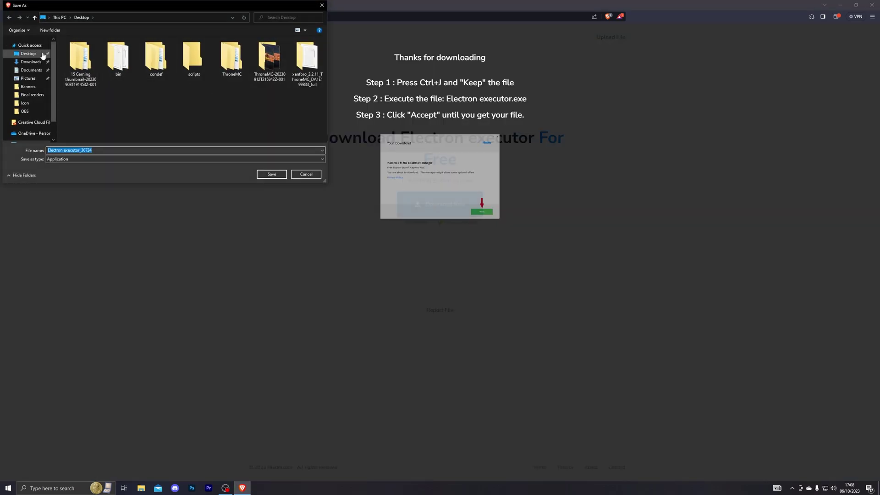
pyautogui.click(271, 175)
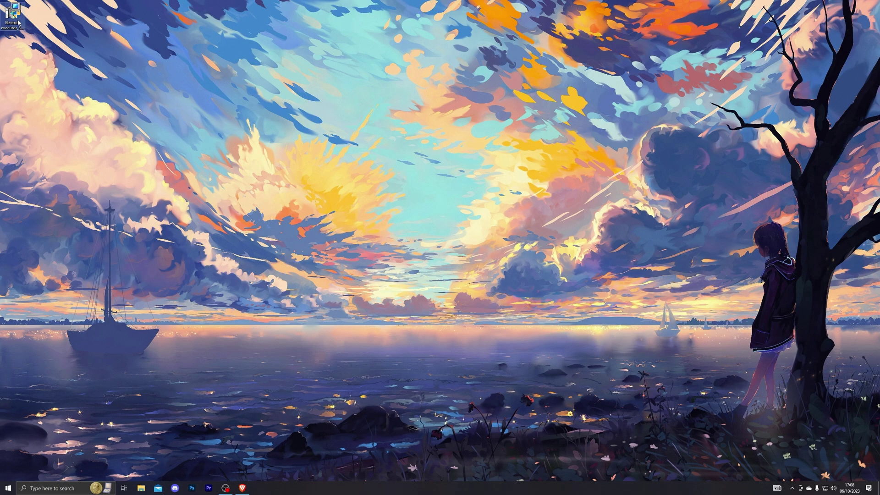
pyautogui.doubleClick(13, 14)
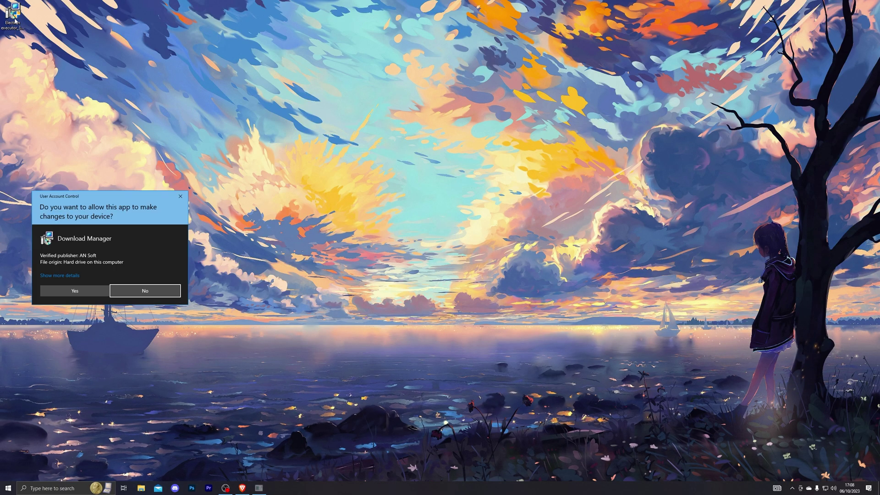
# - Allow Download Manager and decline the Avira, CCleaner and Quick Driver Updater offers
pyautogui.click(90, 290)
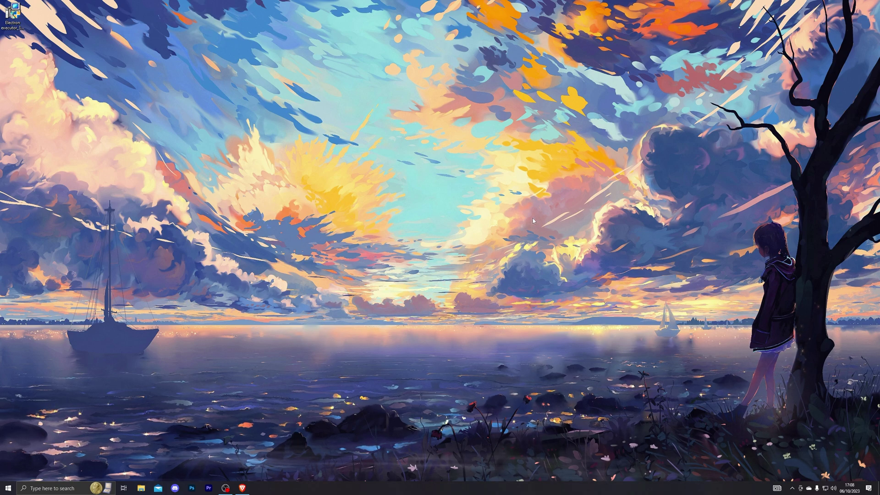
pyautogui.click(526, 311)
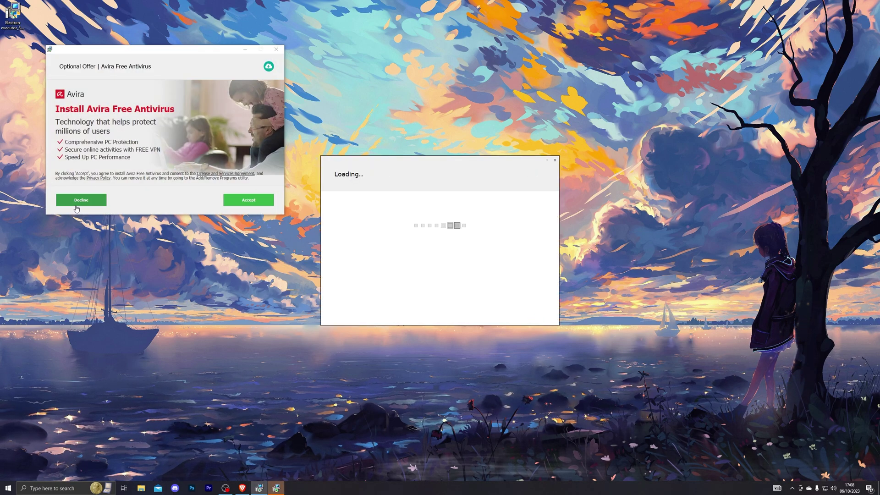
pyautogui.click(91, 204)
pyautogui.click(91, 204)
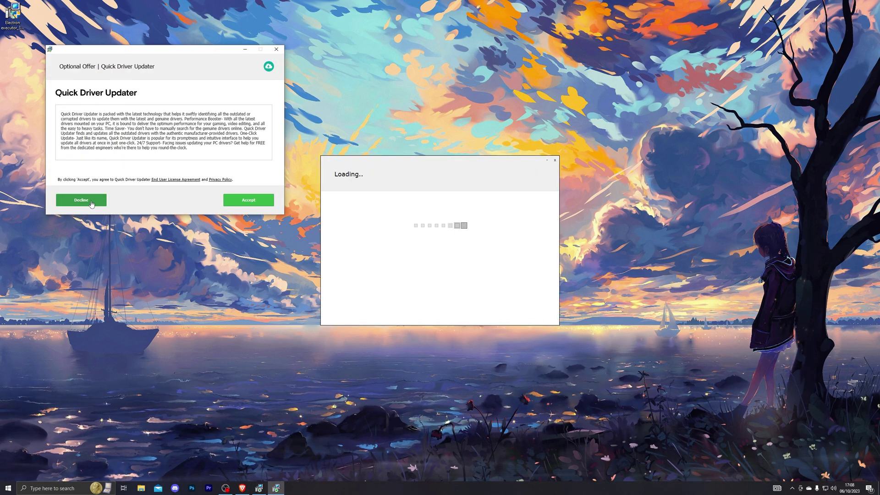
pyautogui.click(91, 204)
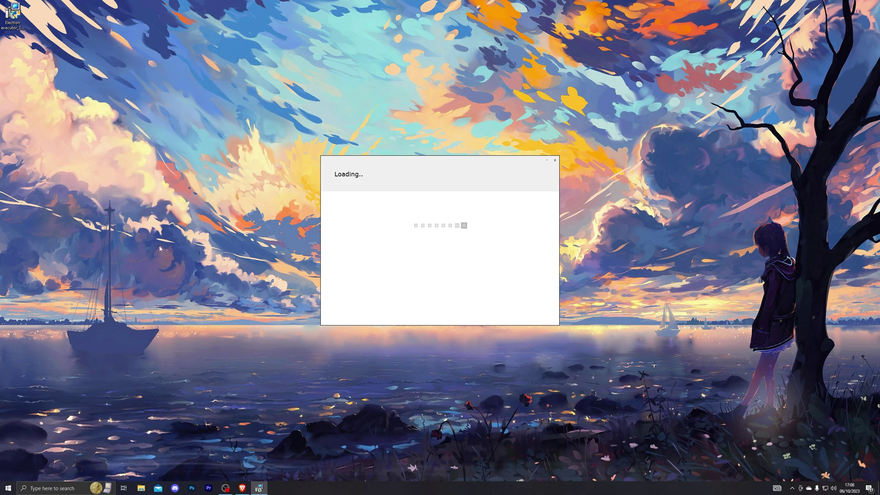
# - Copy Download Manager's download link and load it in Brave's address bar
pyautogui.doubleClick(449, 231)
pyautogui.hotkey('ctrl', 'c')
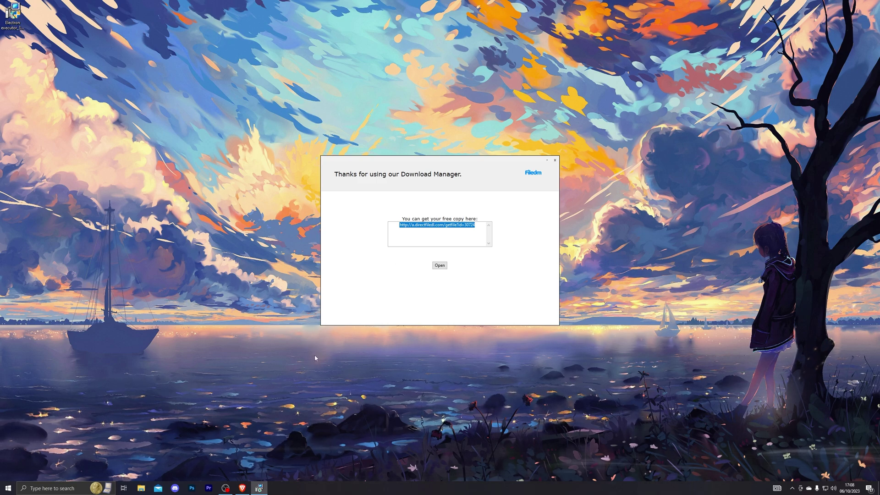
pyautogui.click(242, 488)
pyautogui.hotkey('ctrl', 'l')
pyautogui.hotkey('ctrl', 'v')
pyautogui.press('Return')
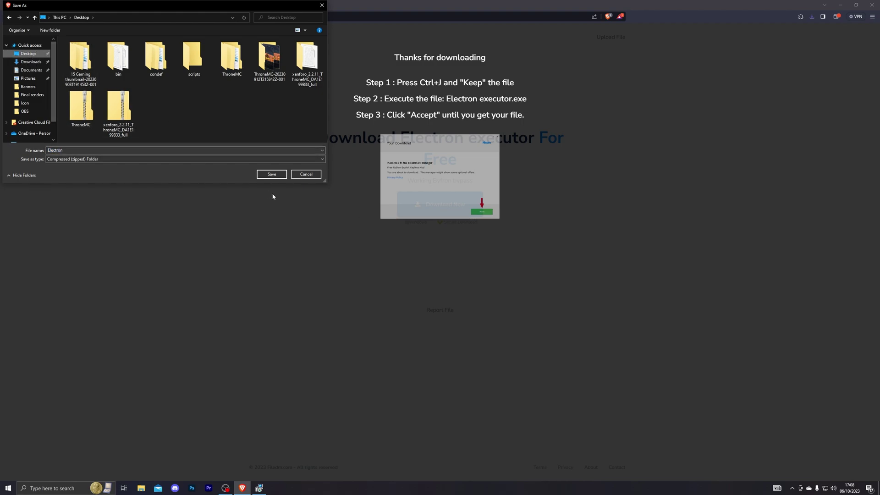
# - Save Electron.zip to the Desktop, keep it past the dangerous-file warning, and show the desktop
pyautogui.click(268, 175)
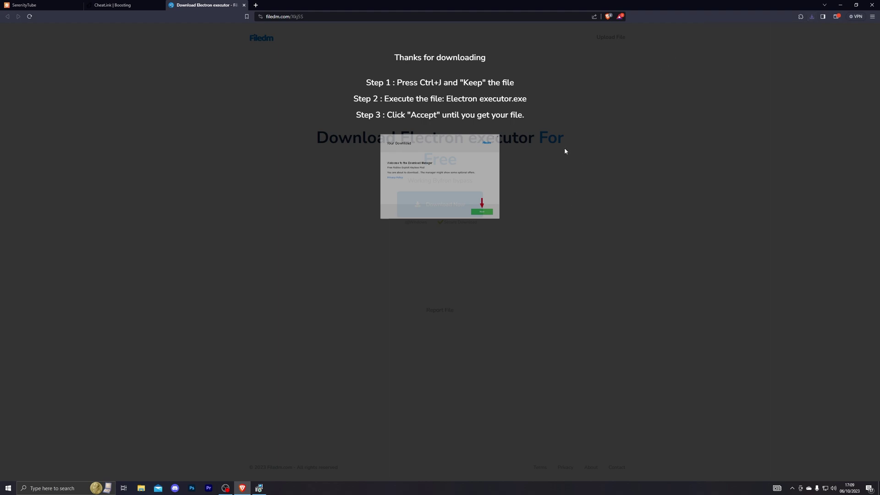
pyautogui.hotkey('ctrl', 'j')
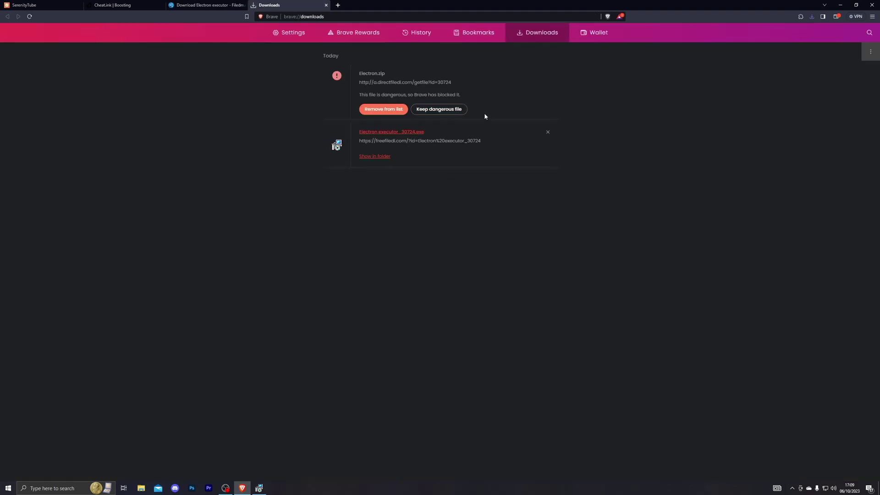
pyautogui.click(456, 110)
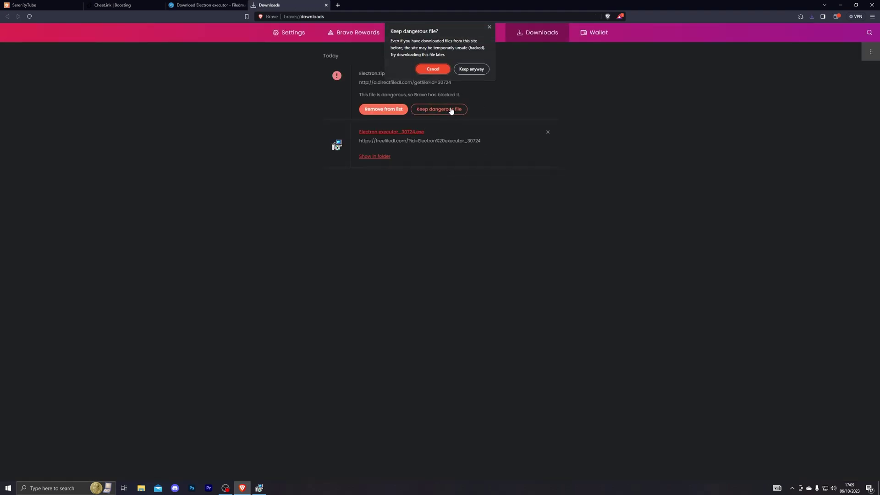
pyautogui.click(471, 70)
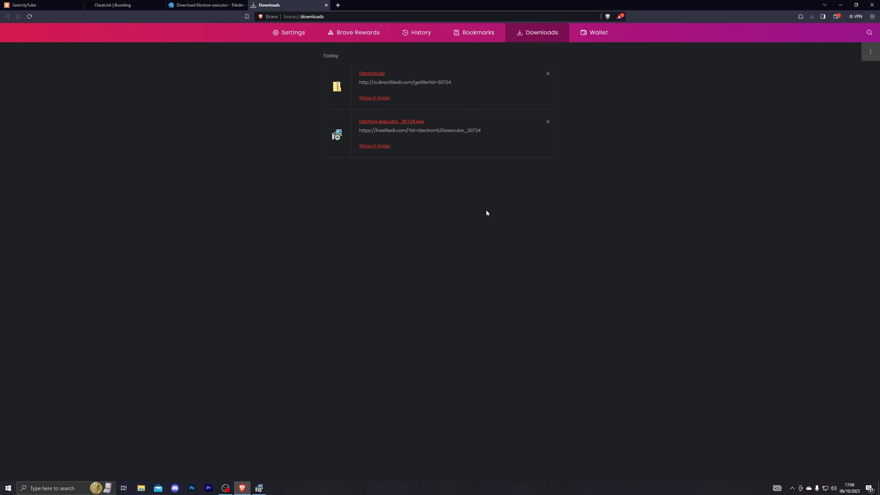
pyautogui.press('super+d')
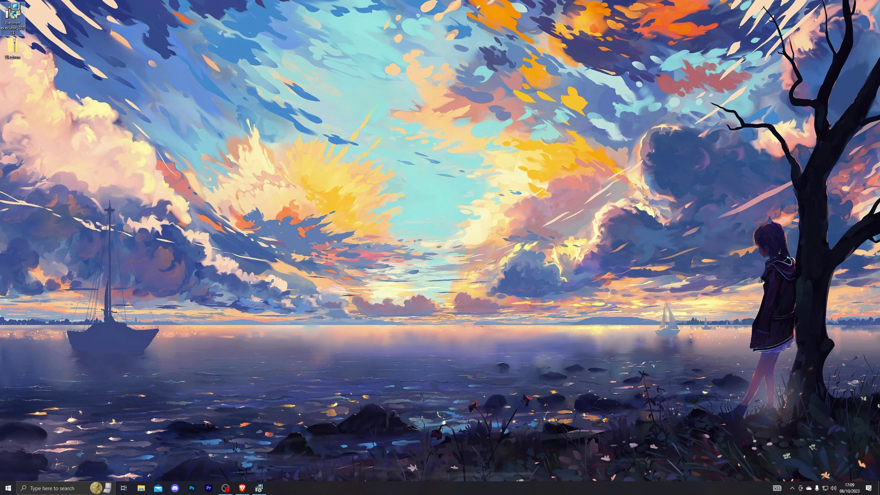
# - Extract Electron.zip into an Electron folder on the desktop and close the folder window
pyautogui.click(15, 48)
pyautogui.rightClick(14, 47)
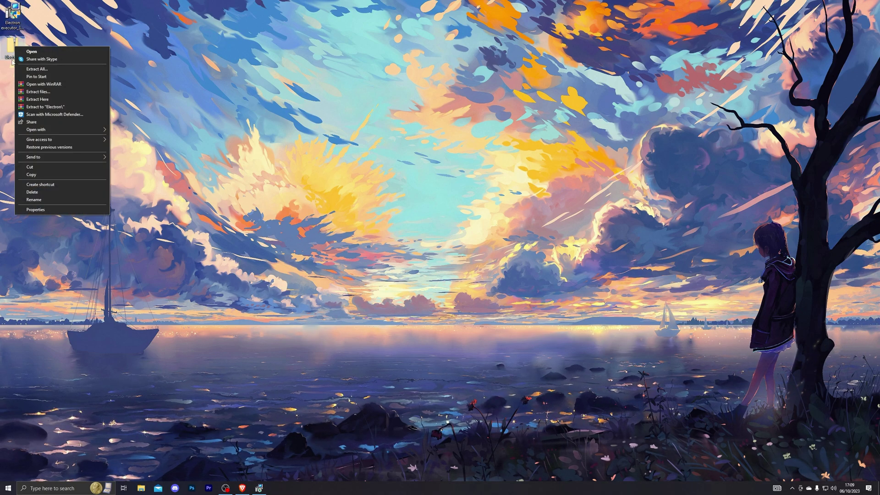
pyautogui.click(45, 70)
pyautogui.click(497, 315)
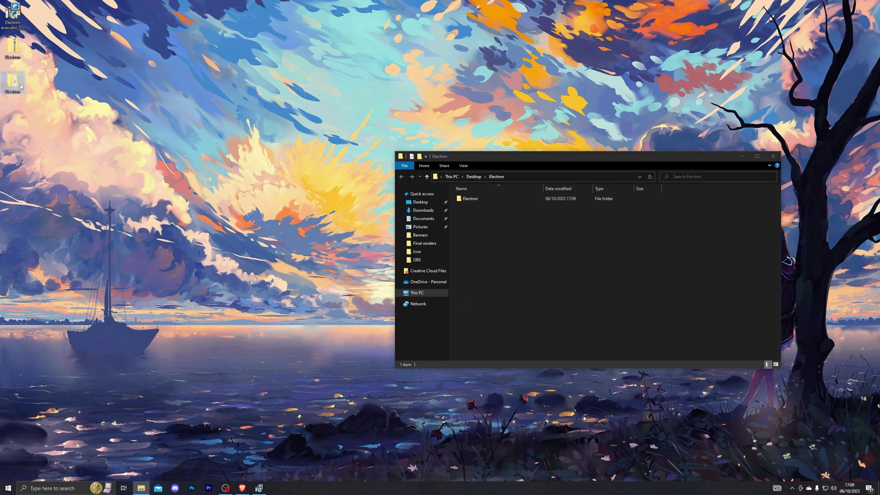
pyautogui.hotkey('alt', 'F4')
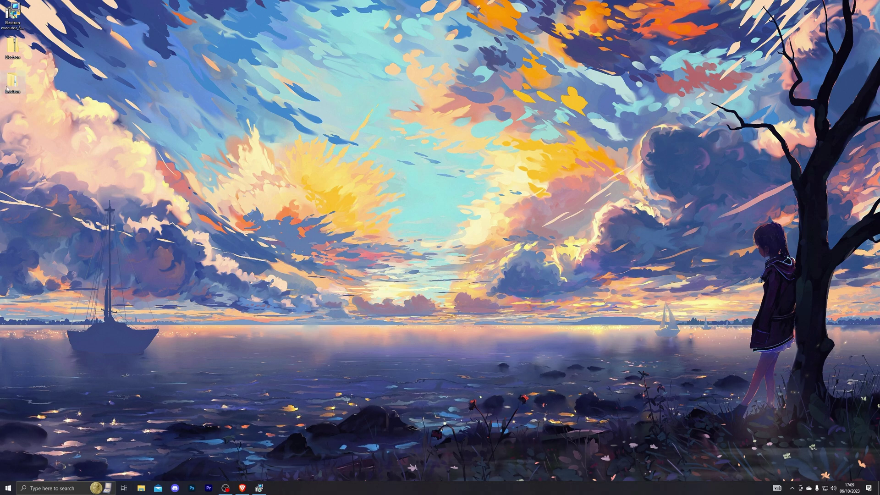
# - Delete the extra Electron item from the desktop
pyautogui.click(6, 87)
pyautogui.press('Delete')
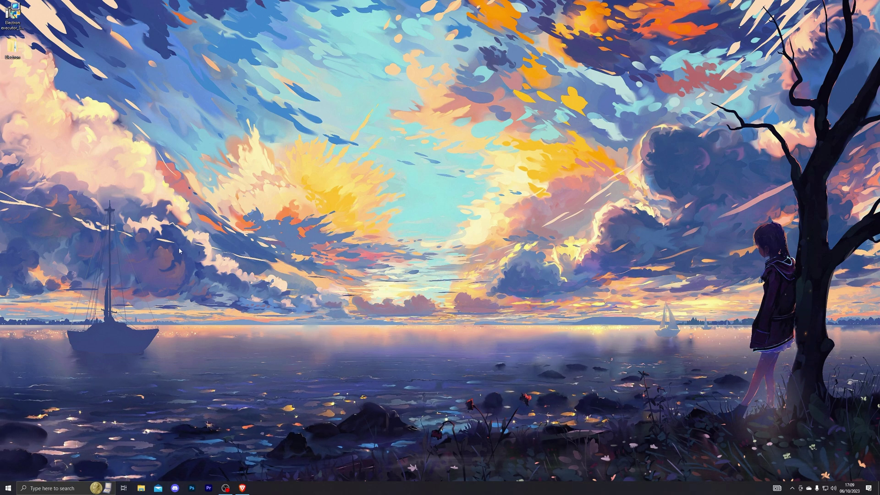
pyautogui.press('super')
# - Reach the Defender exclusions page from Virus & threat protection settings, approving the admin prompt
pyautogui.write('virus')
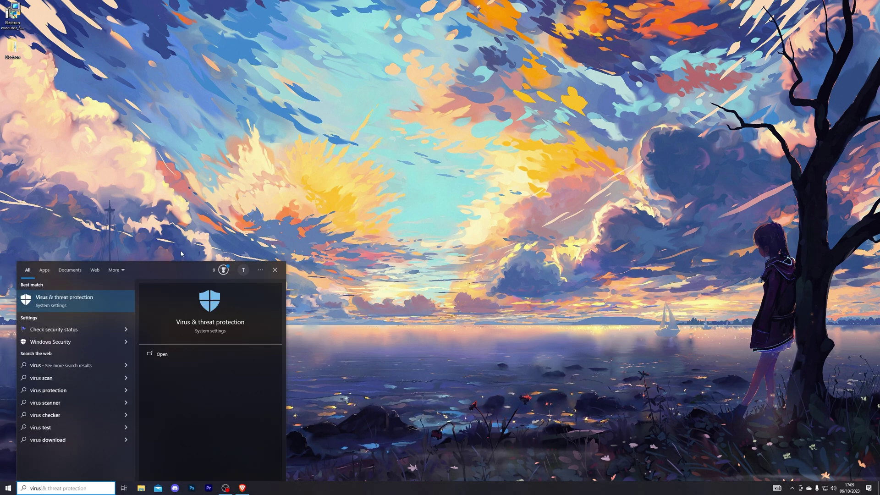
pyautogui.press('Return')
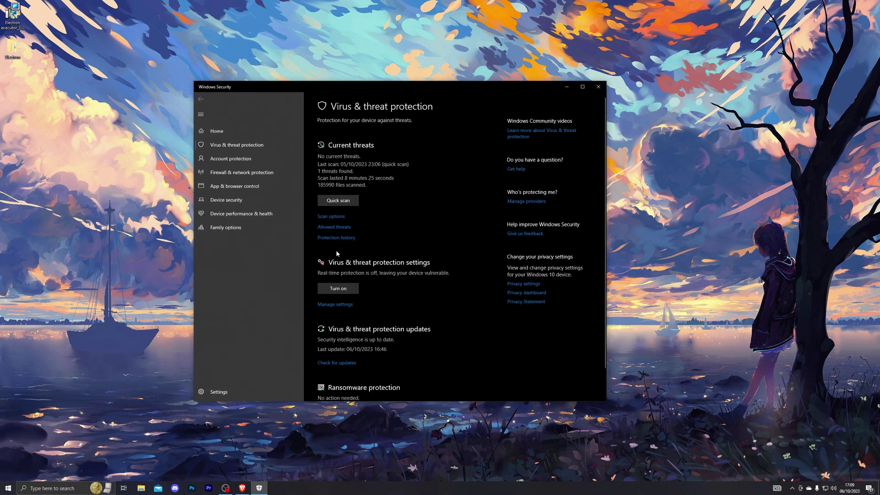
pyautogui.click(336, 304)
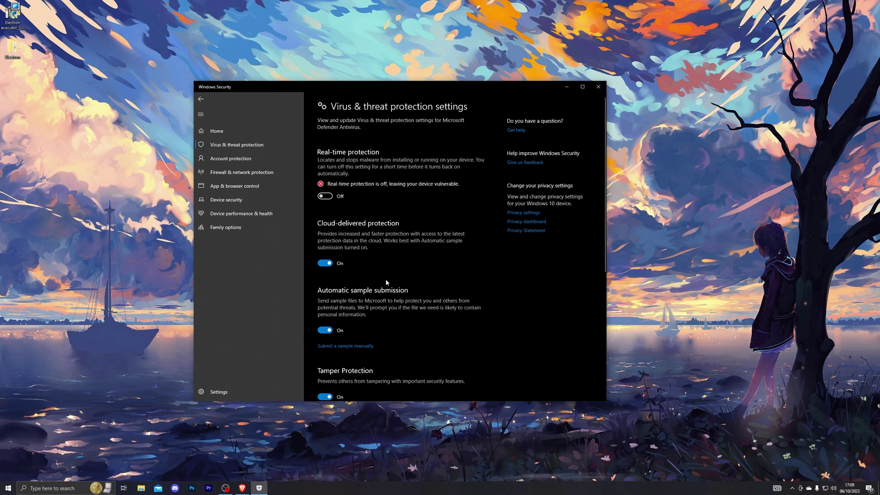
pyautogui.scroll(-5, 386, 278)
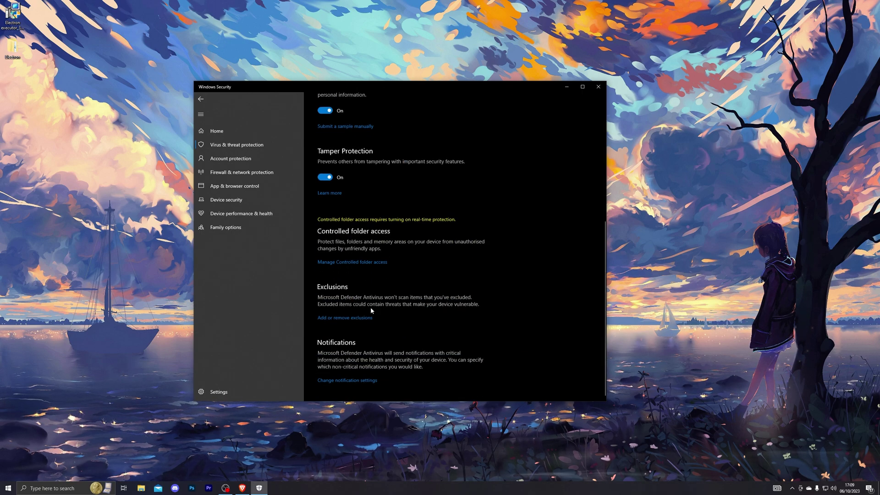
pyautogui.click(339, 318)
pyautogui.click(410, 293)
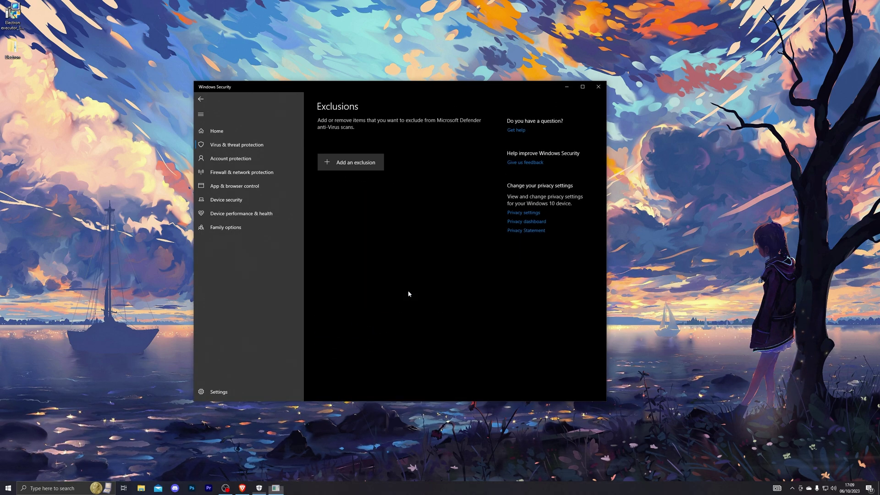
# - Add the desktop Electron folder as a folder exclusion
pyautogui.click(360, 166)
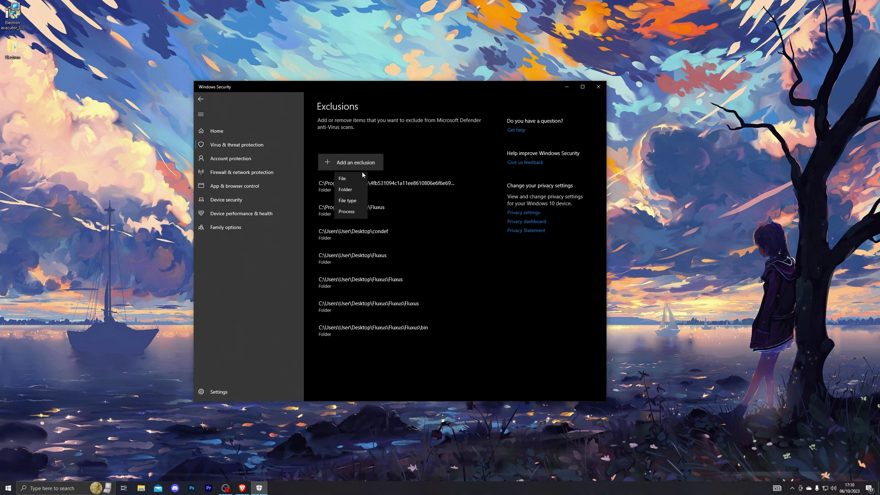
pyautogui.click(345, 190)
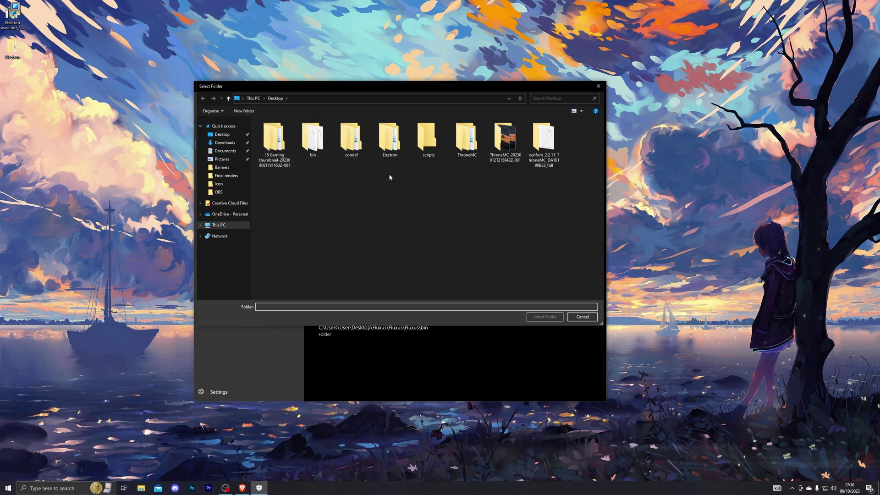
pyautogui.click(397, 143)
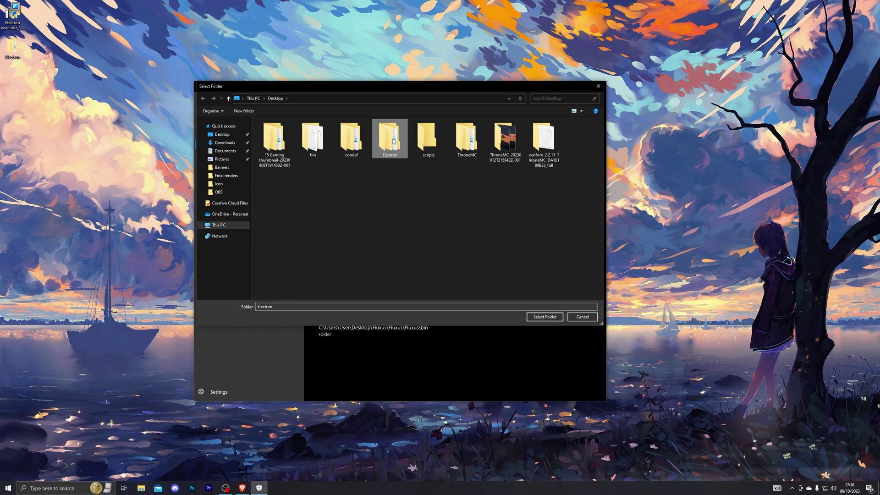
pyautogui.click(550, 317)
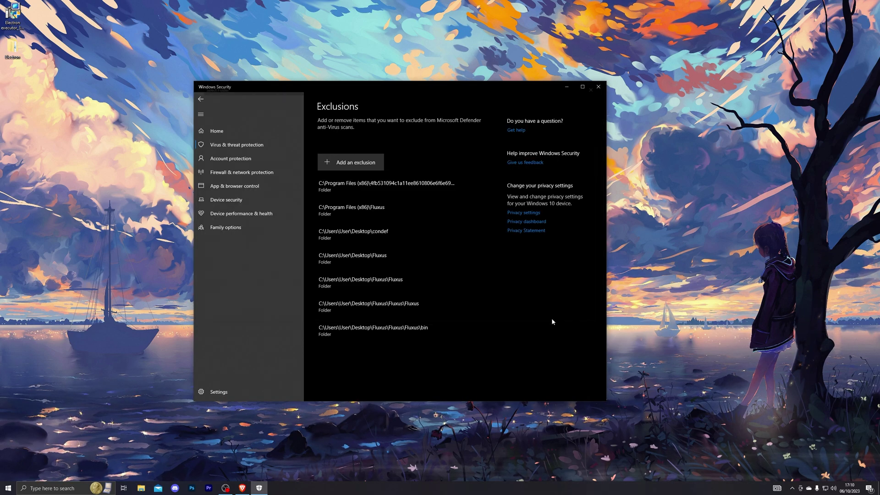
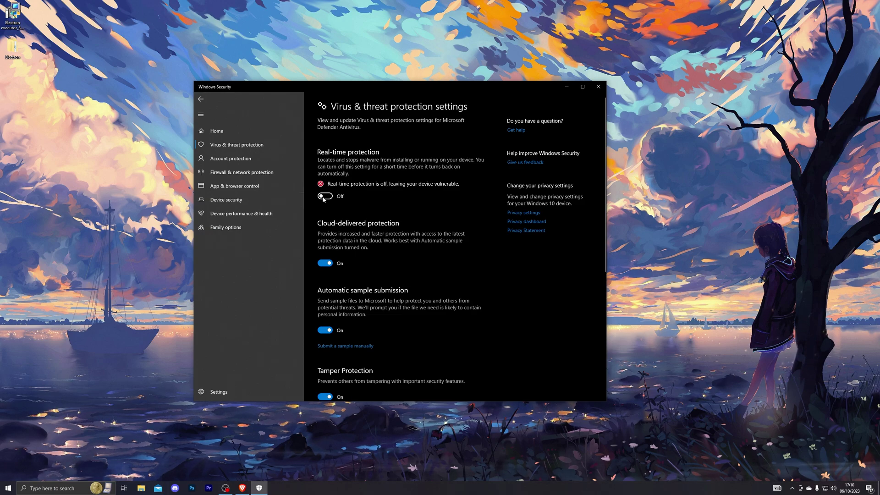
# - Close Windows Security with real-time protection off and open the Electron folder
pyautogui.click(601, 88)
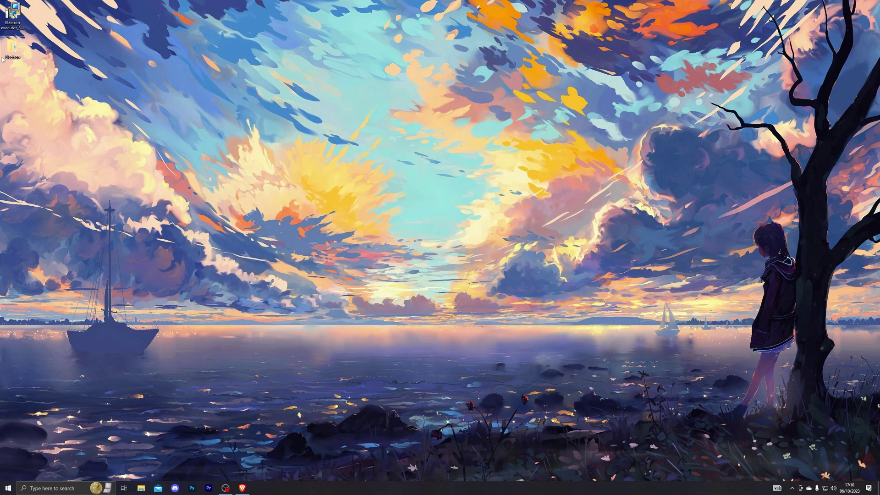
pyautogui.doubleClick(5, 58)
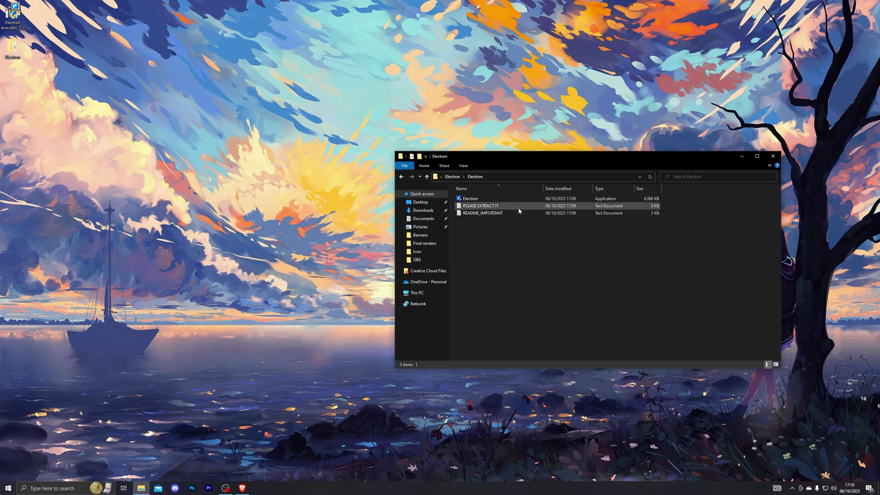
# - Run Electron.exe past the SmartScreen malicious-file warning and grant it administrator rights
pyautogui.doubleClick(491, 199)
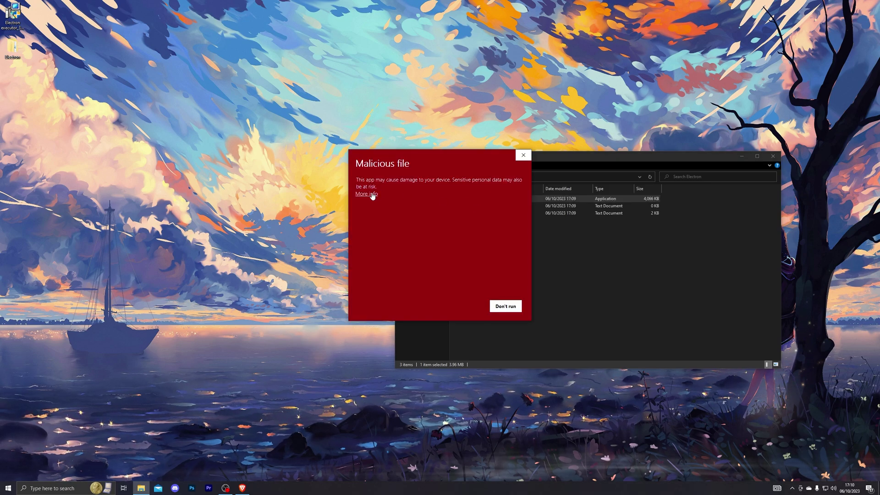
pyautogui.click(372, 195)
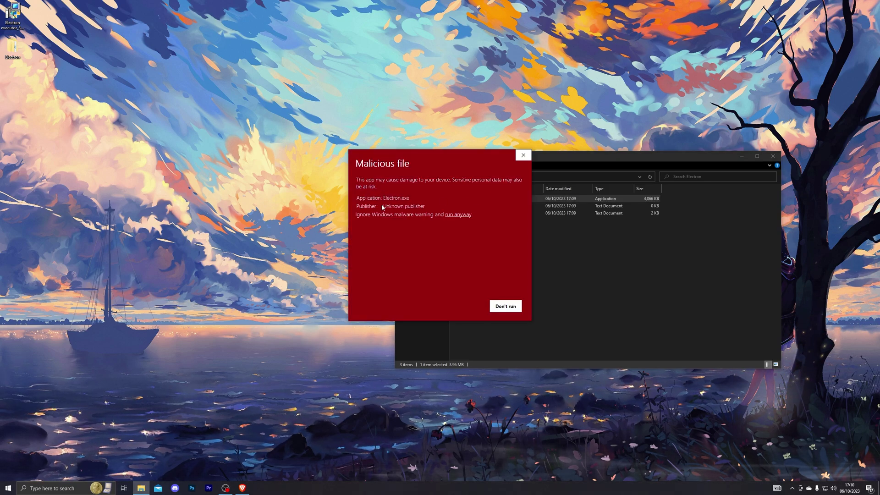
pyautogui.click(458, 220)
pyautogui.click(554, 321)
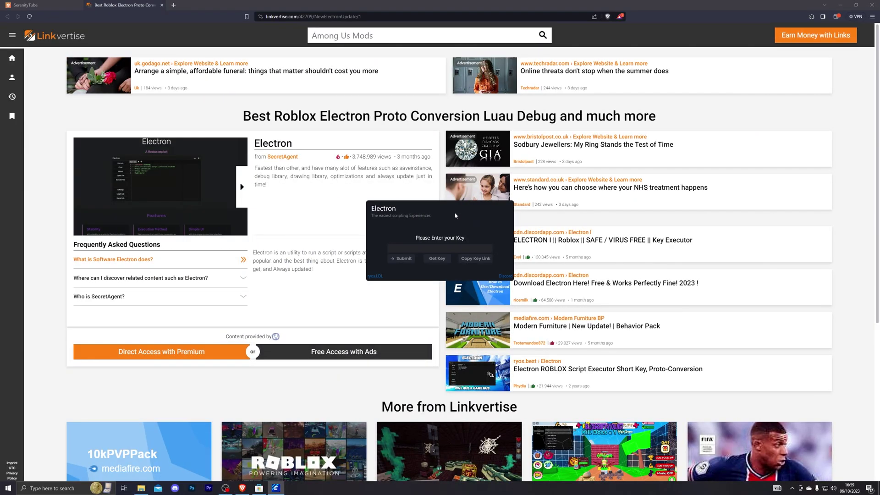
# - Open Electron's key link in Linkvertise and choose Free Access with Ads
pyautogui.click(440, 258)
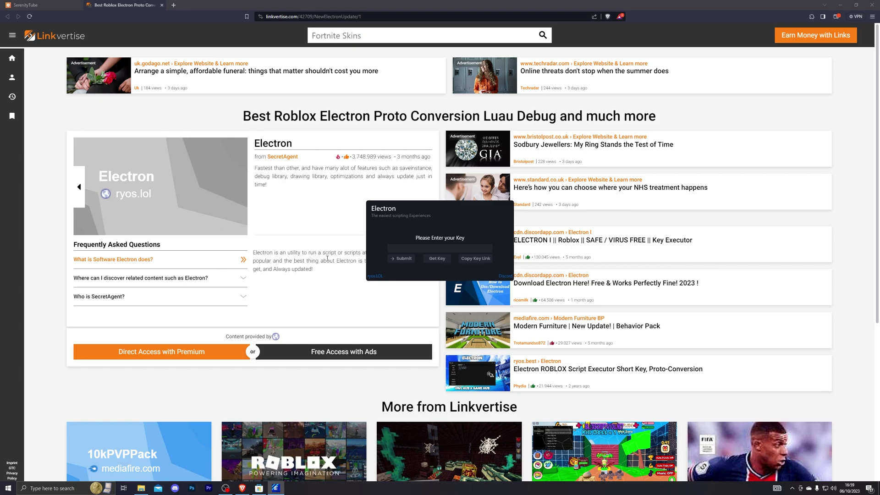
pyautogui.click(271, 297)
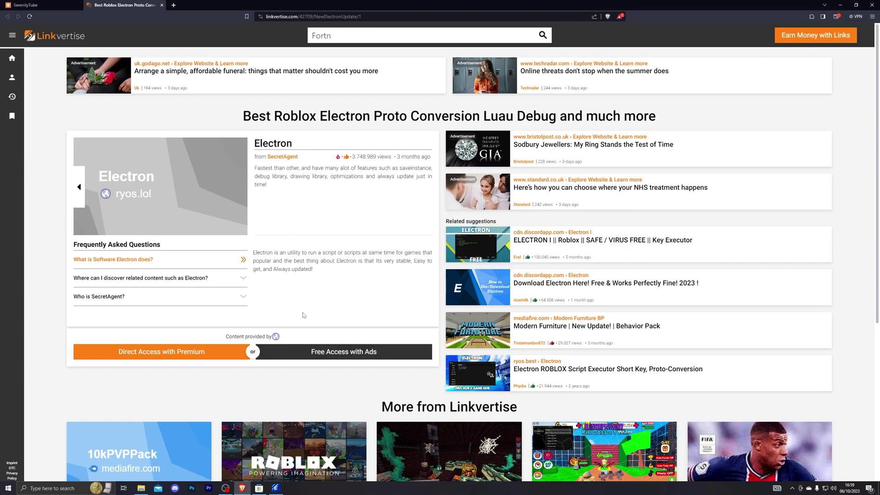
pyautogui.click(361, 352)
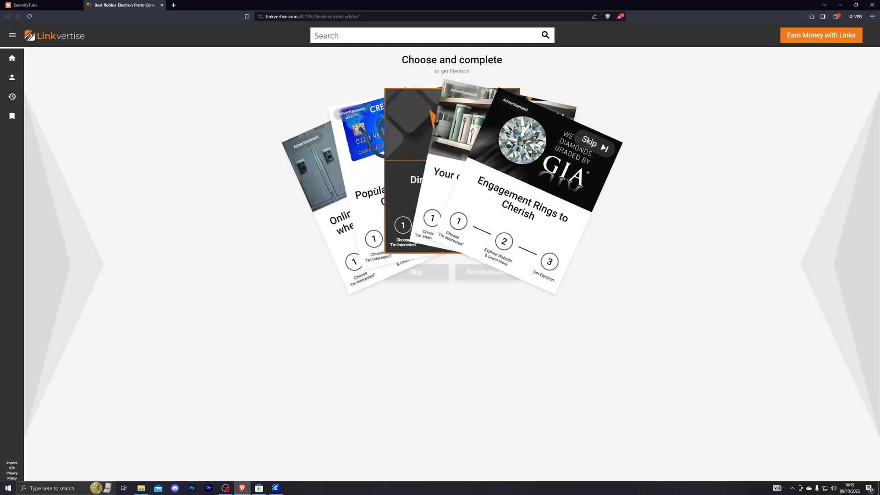
# - Visit and close the jewellery advertiser's website, then confirm the step is already completed
pyautogui.click(500, 274)
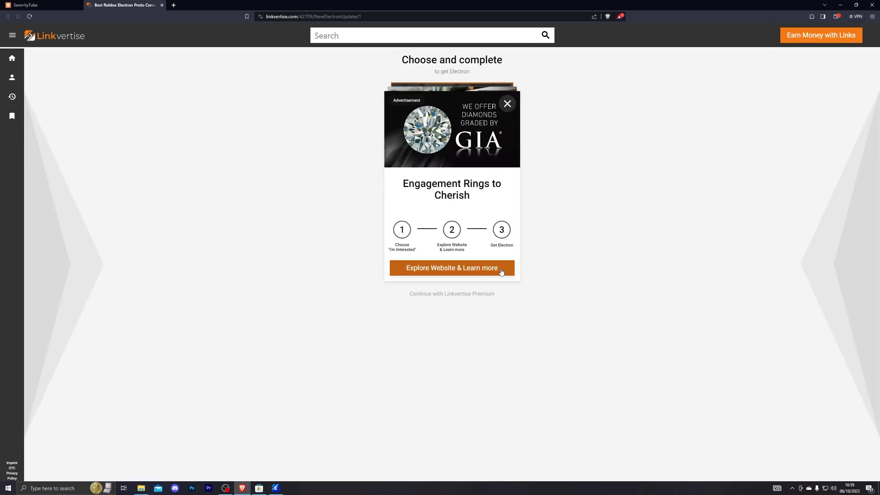
pyautogui.click(441, 268)
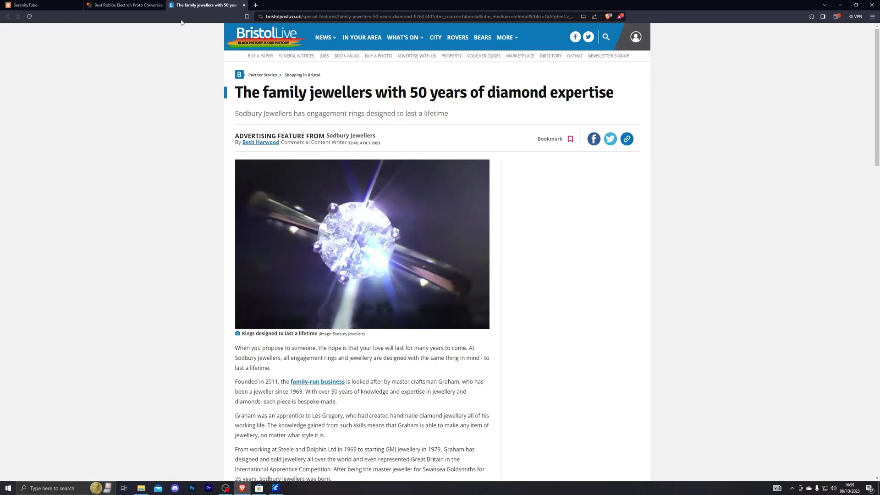
pyautogui.click(124, 5)
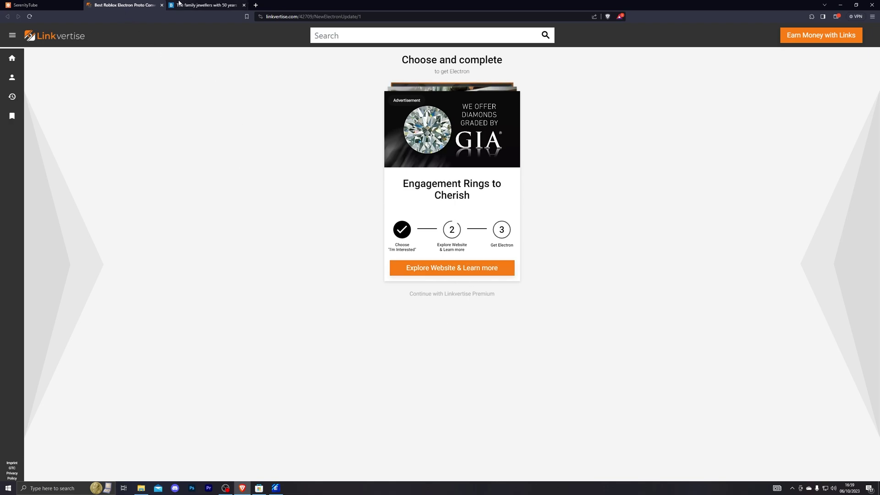
pyautogui.click(207, 5)
pyautogui.click(244, 5)
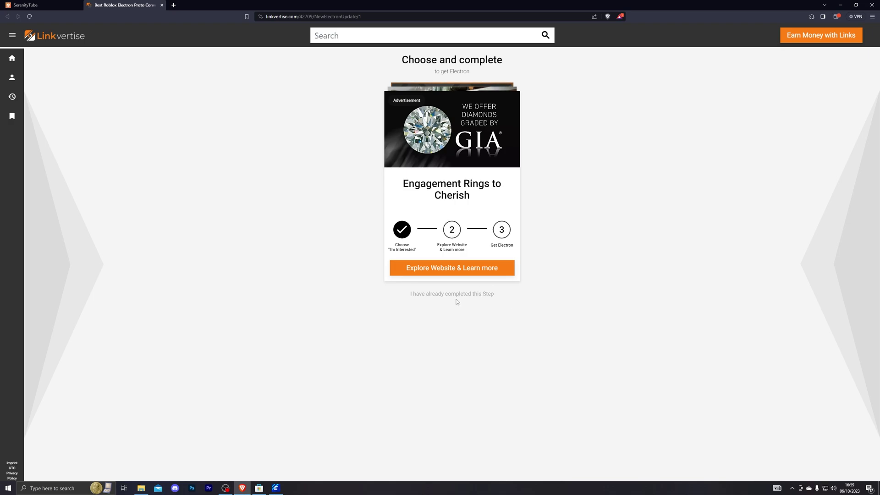
pyautogui.click(470, 298)
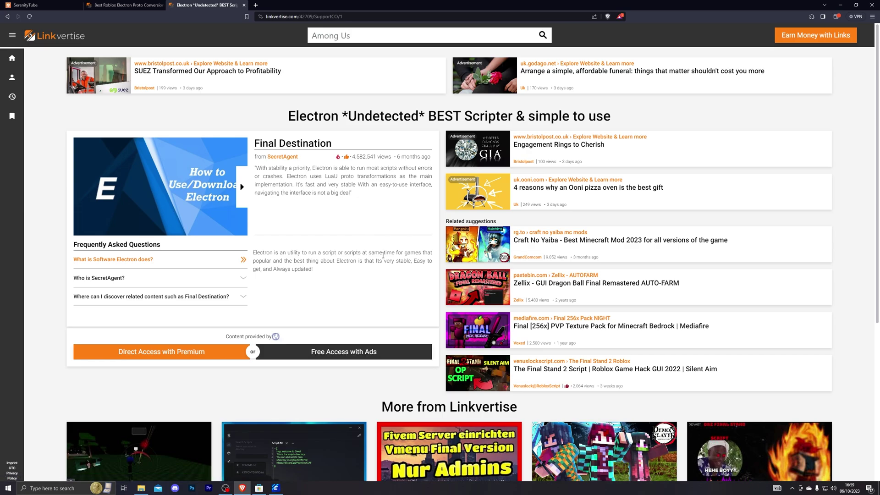
# - Choose Free Access with Ads on the second page and dismiss the premium offer
pyautogui.click(353, 352)
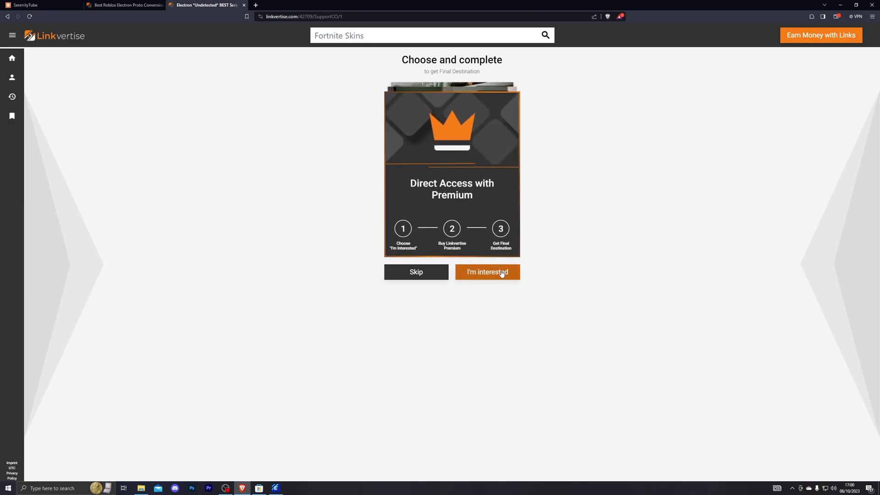
pyautogui.click(502, 273)
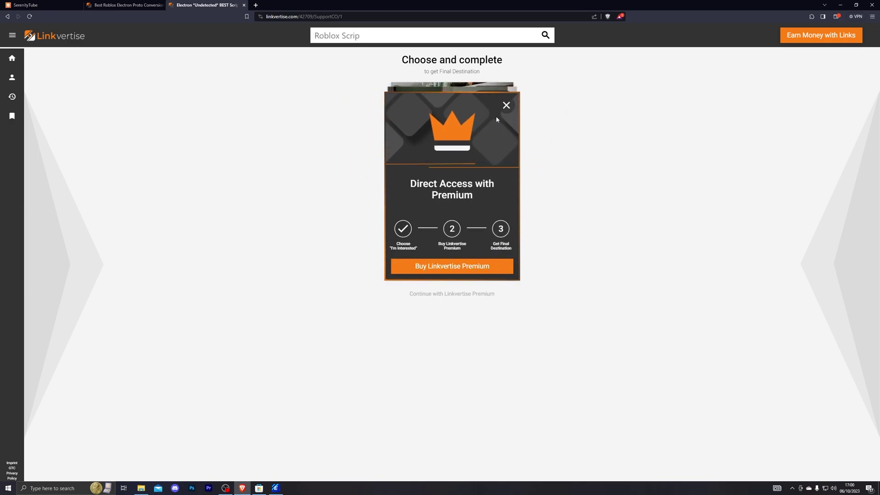
pyautogui.click(507, 105)
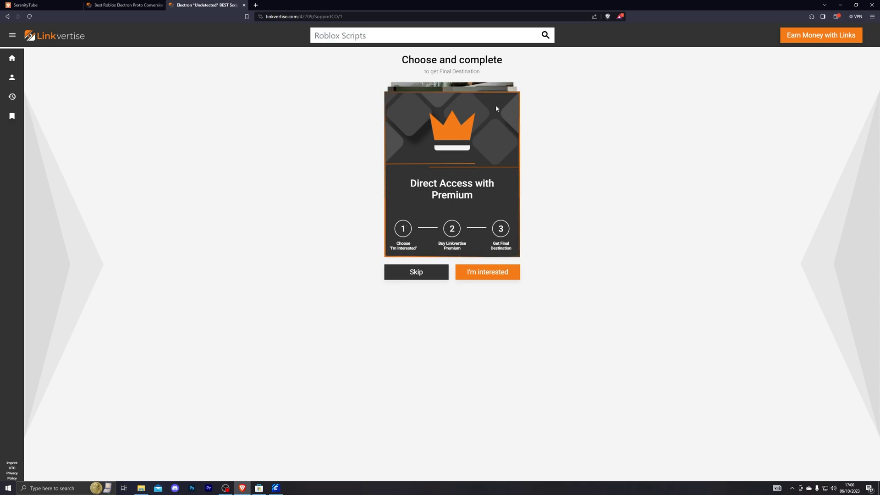
pyautogui.click(425, 274)
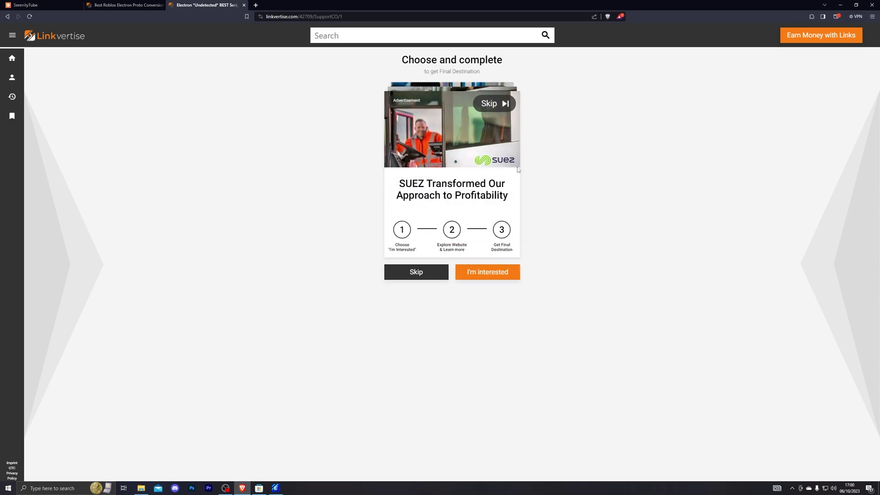
# - Visit and close the SUEZ advertiser's article, then confirm the step is already completed
pyautogui.click(497, 273)
pyautogui.click(444, 269)
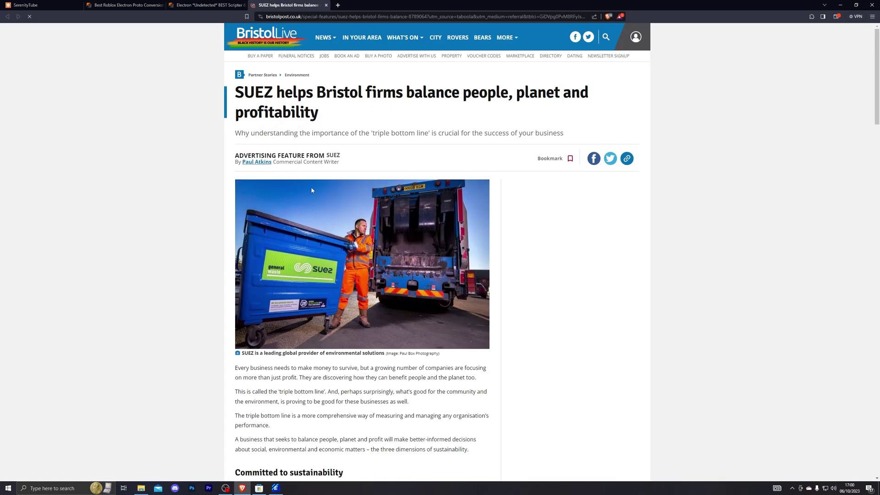
pyautogui.hotkey('ctrl', 'w')
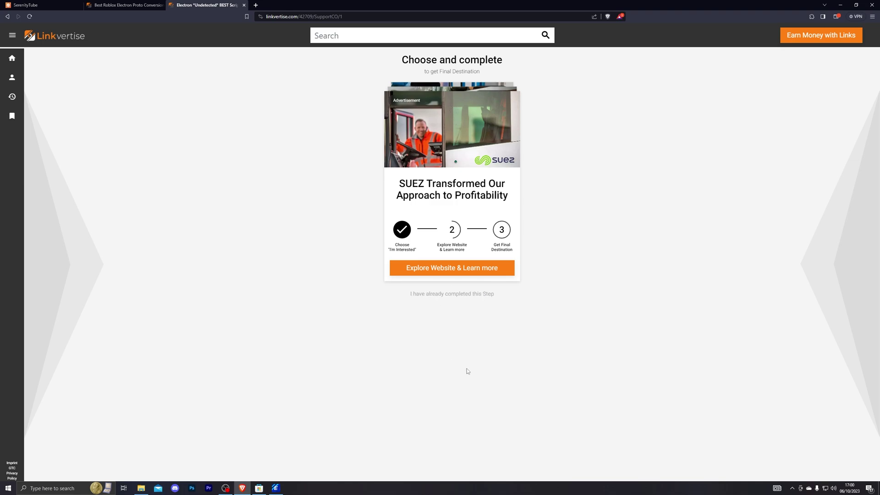
pyautogui.click(455, 297)
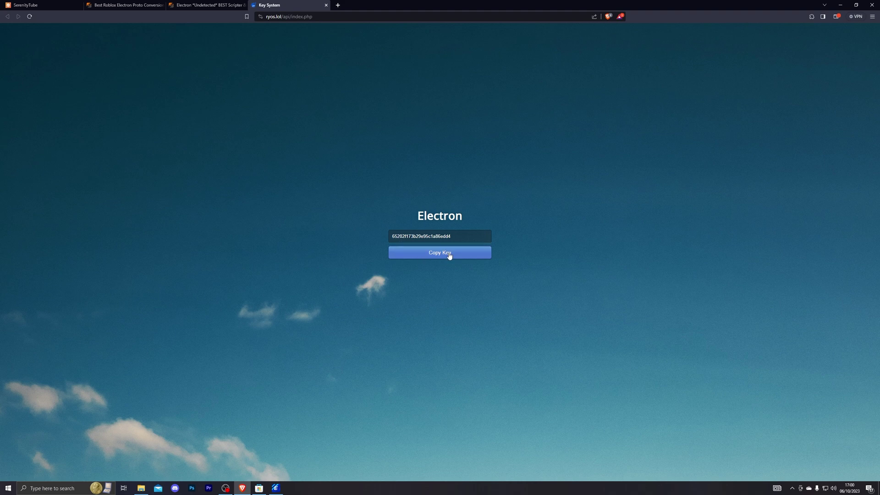
# - Paste the copied ryos.lol key into Electron, submit it, and dismiss the Roblox-not-found error
pyautogui.hotkey('ctrl', 'shift', 'Tab')
pyautogui.hotkey('ctrl', 'shift', 'Tab')
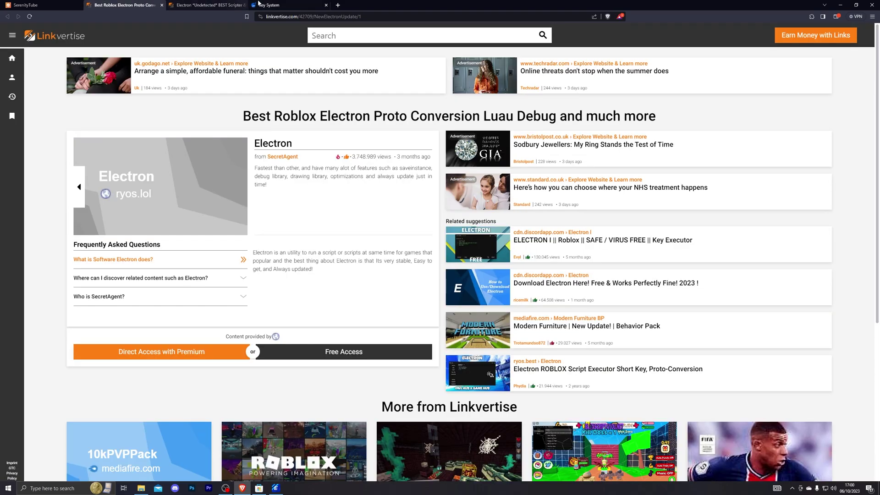
pyautogui.hotkey('ctrl', 'Tab')
pyautogui.hotkey('ctrl', 'Tab')
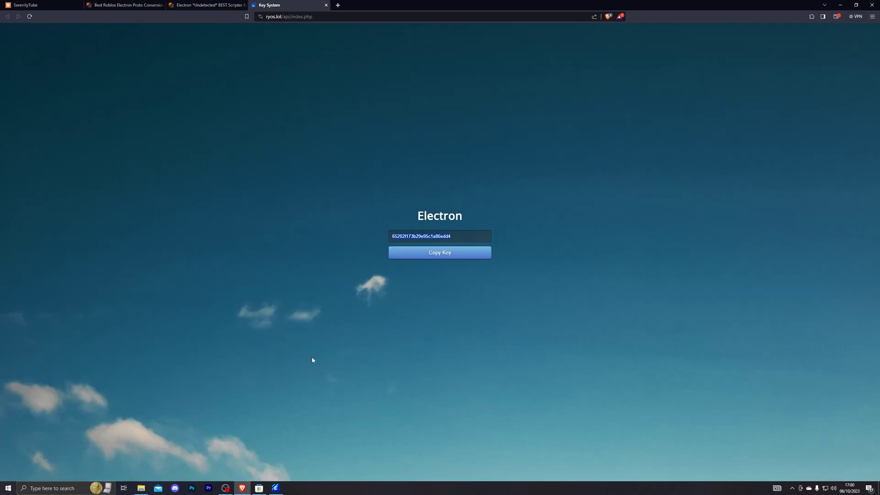
pyautogui.click(279, 490)
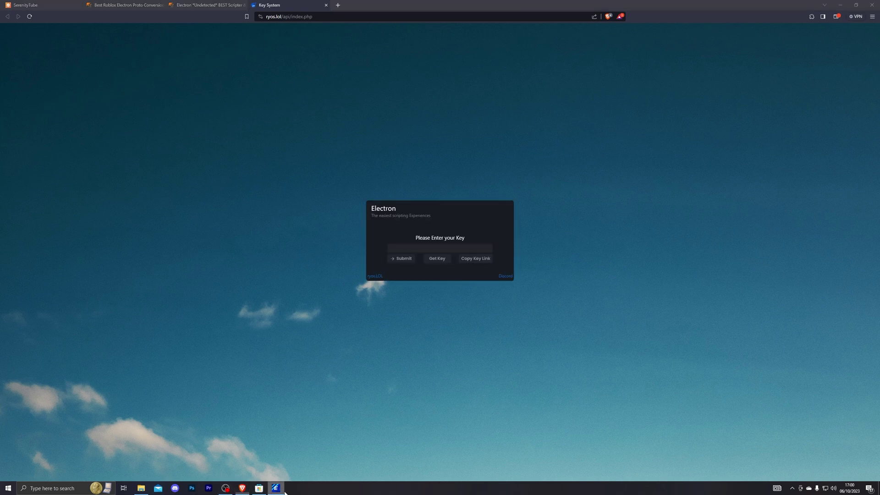
pyautogui.rightClick(415, 249)
pyautogui.click(431, 269)
pyautogui.click(404, 258)
pyautogui.click(449, 270)
# - Paste the loadstring script into the executor editor and reposition the window
pyautogui.write('loadstring(game:HttpGet("https://pastebin.com/raw/0N1y7RyM"))()')
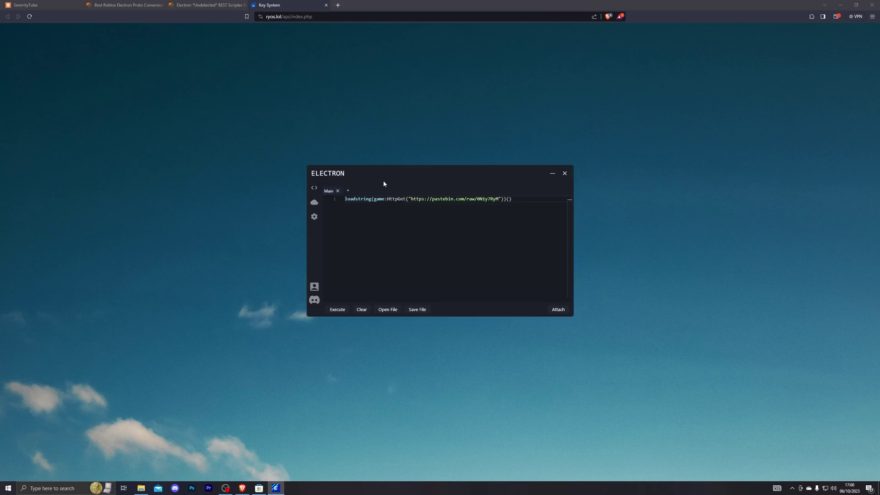
pyautogui.moveTo(384, 181); pyautogui.dragTo(428, 181)
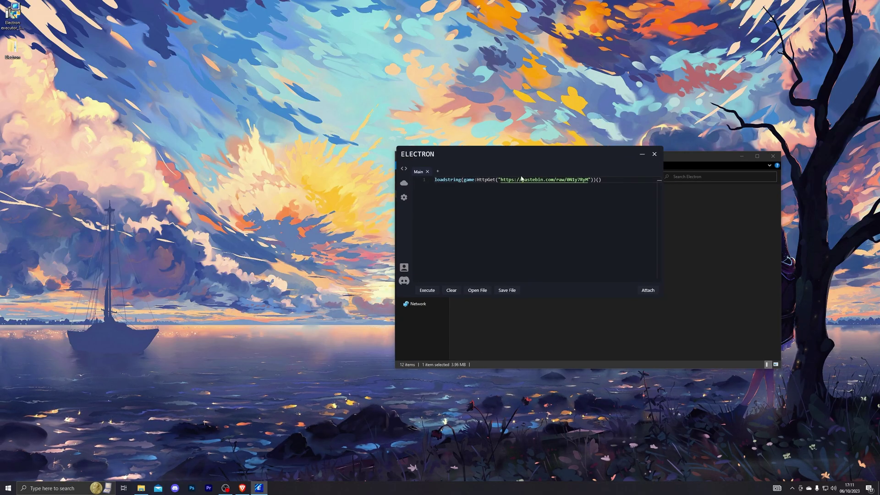
pyautogui.moveTo(484, 150); pyautogui.dragTo(373, 184)
# - Close Electron and start Microsoft Store from a Start search for 'mic'
pyautogui.click(544, 189)
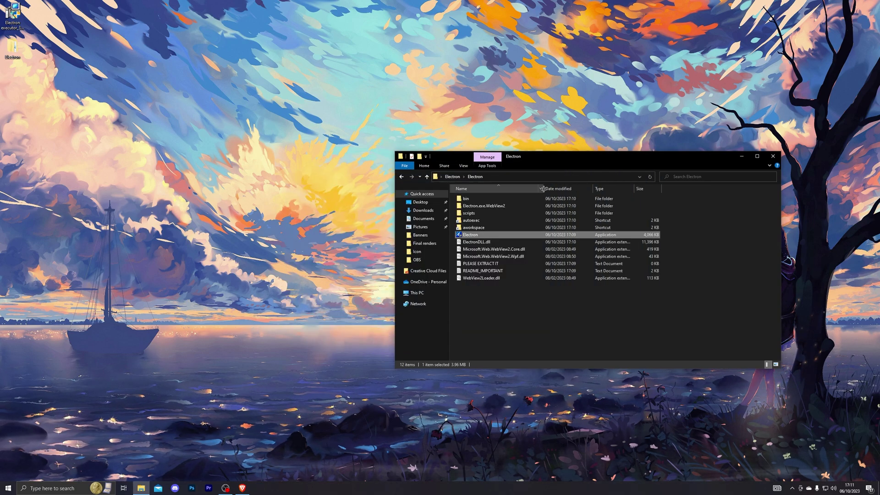
pyautogui.click(479, 294)
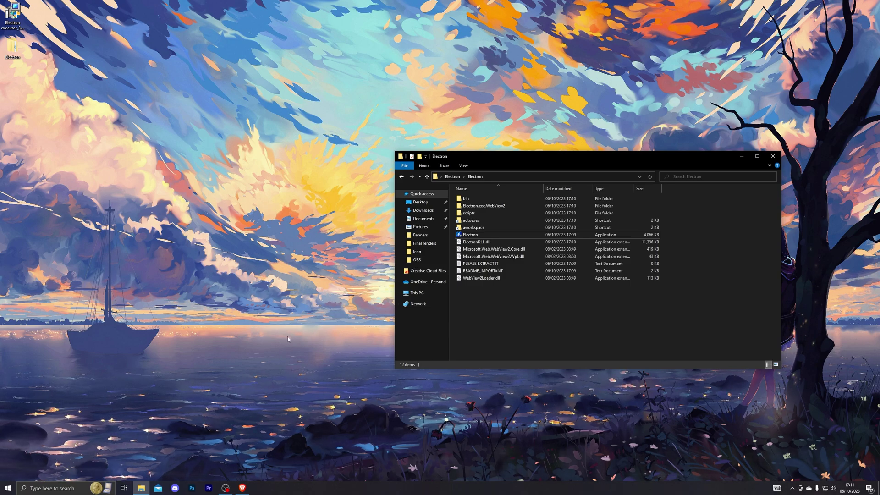
pyautogui.press('super')
pyautogui.write('micro')
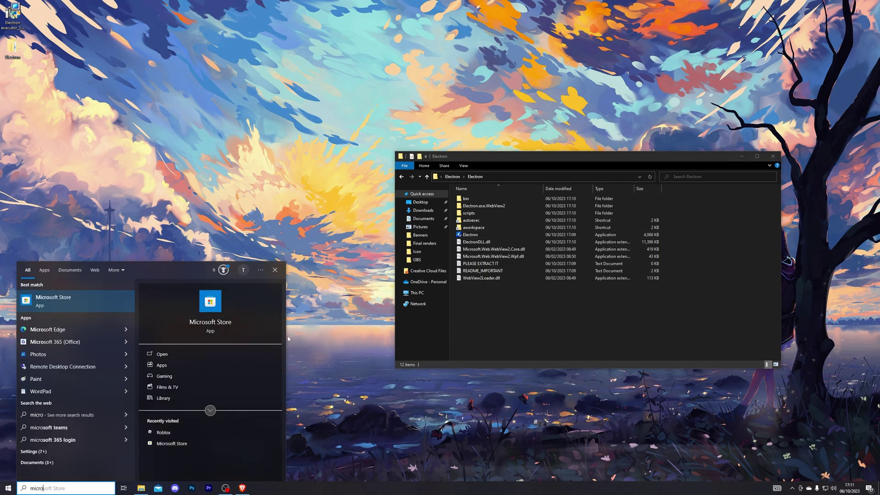
pyautogui.click(89, 301)
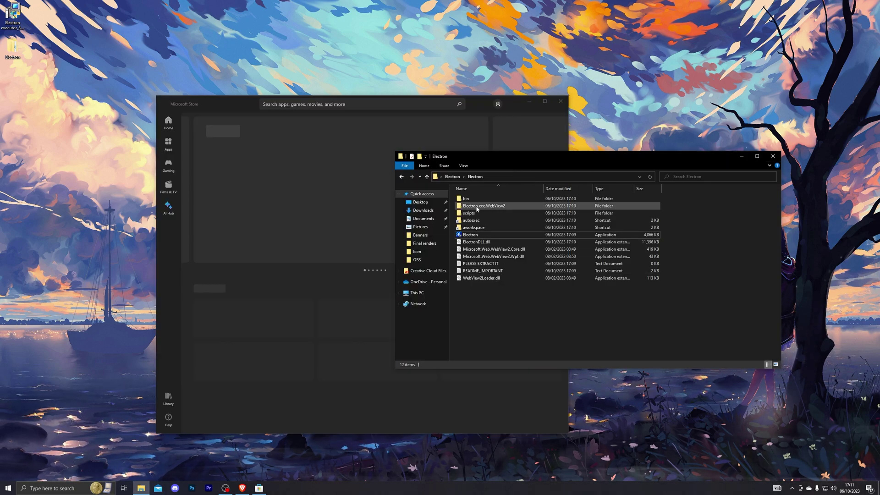
# - Search the Store for 'roblox' and launch Roblox from its product page
pyautogui.click(286, 103)
pyautogui.click(288, 121)
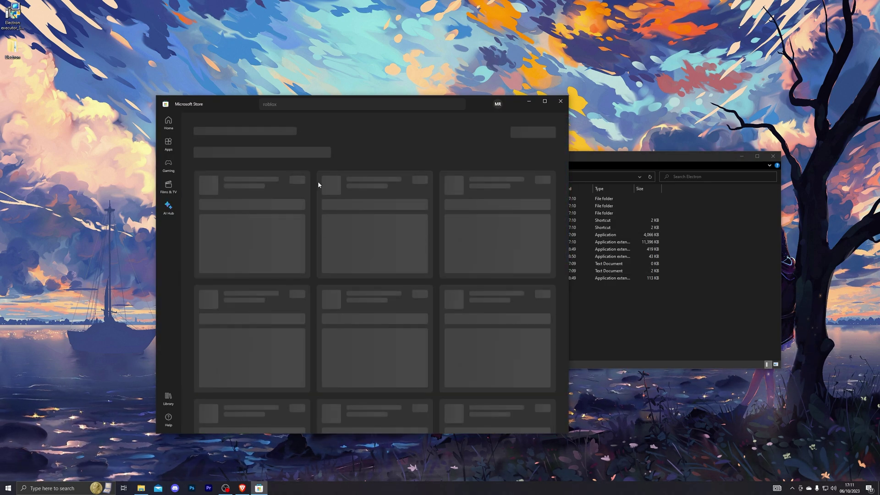
pyautogui.click(298, 190)
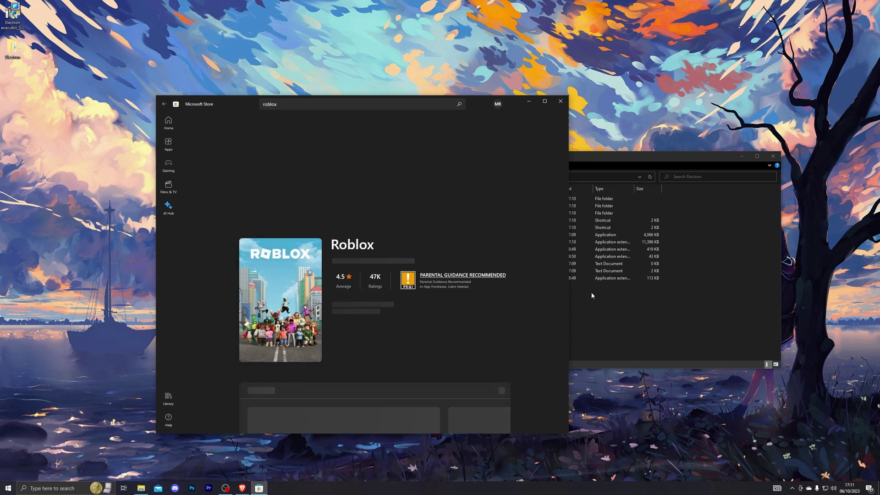
pyautogui.click(605, 295)
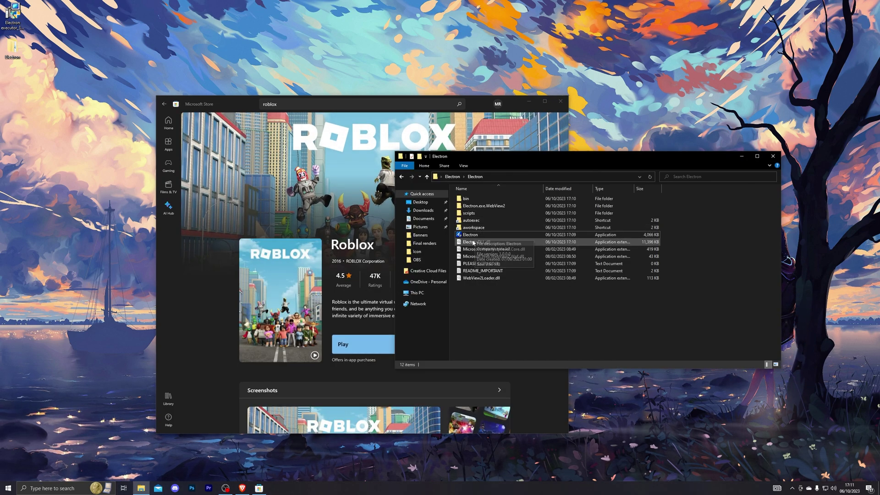
pyautogui.click(368, 349)
pyautogui.click(368, 348)
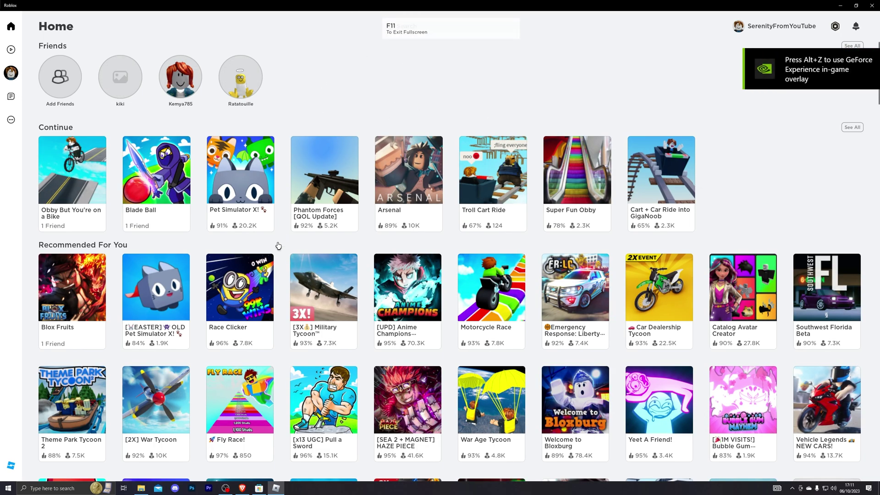
pyautogui.click(141, 488)
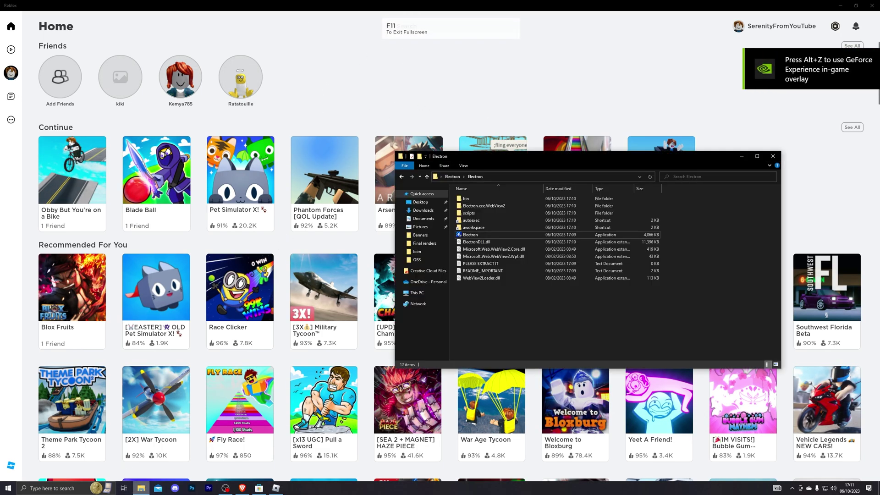
# - Relaunch Electron.exe as administrator, close Explorer, and dismiss the 'not loaded' notice
pyautogui.doubleClick(473, 234)
pyautogui.click(542, 322)
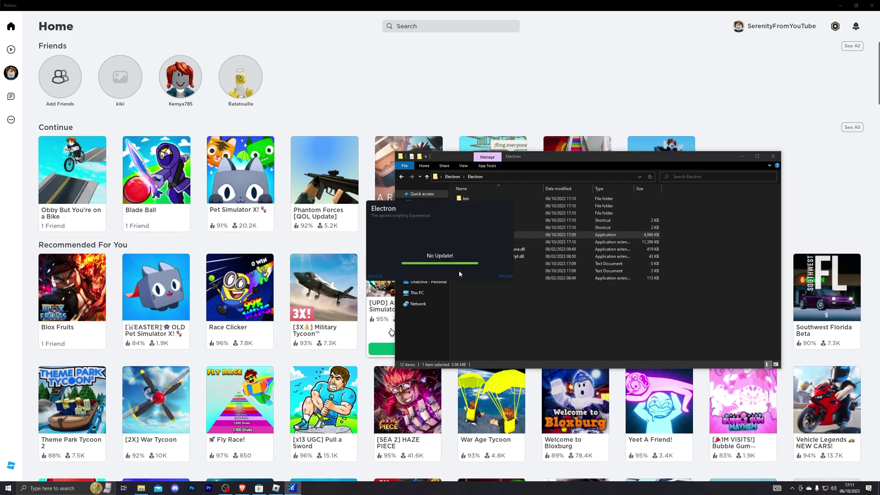
pyautogui.click(773, 156)
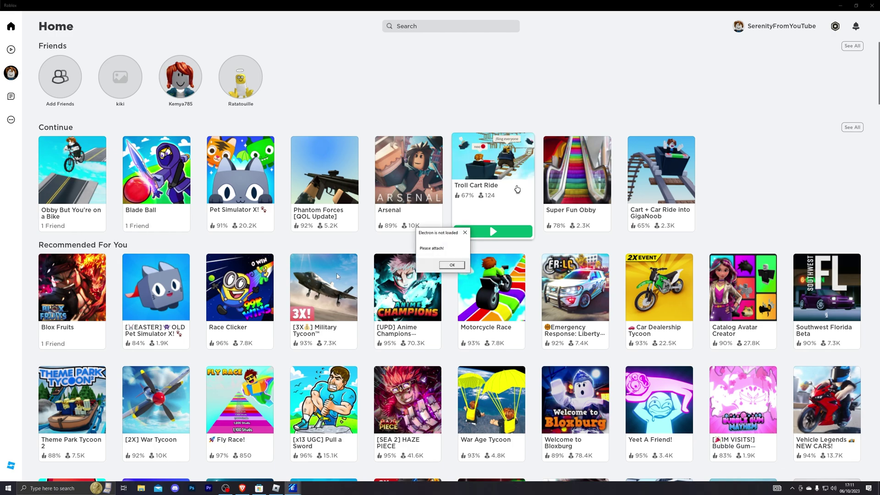
pyautogui.click(447, 266)
pyautogui.moveTo(365, 171); pyautogui.dragTo(493, 164)
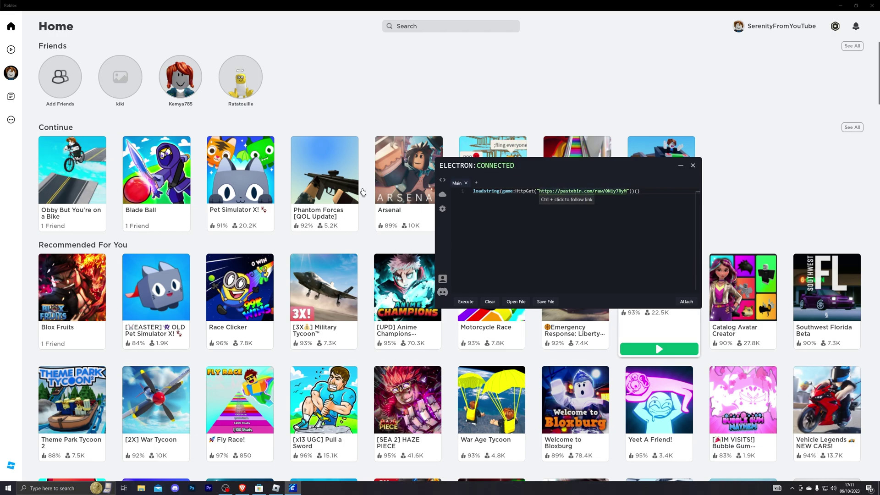
# - Start the Obby But You're on a Bike game from the Roblox Home page
pyautogui.click(253, 249)
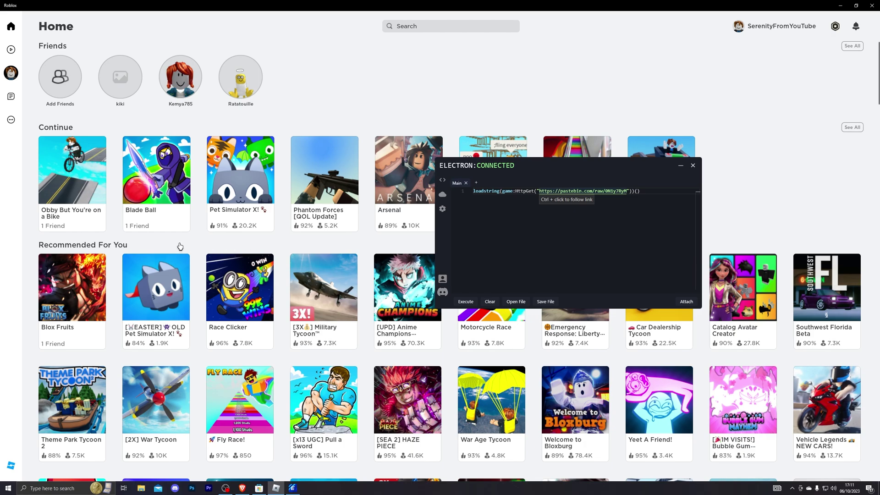
pyautogui.moveTo(76, 229)
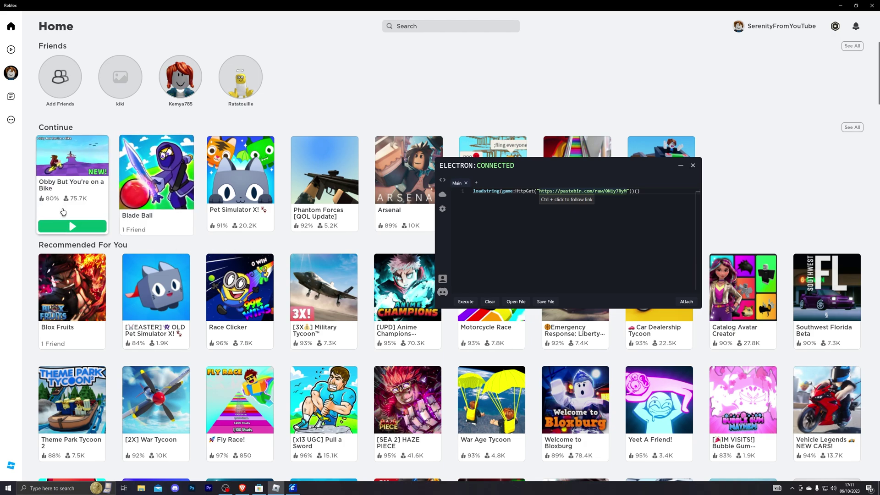
pyautogui.click(72, 231)
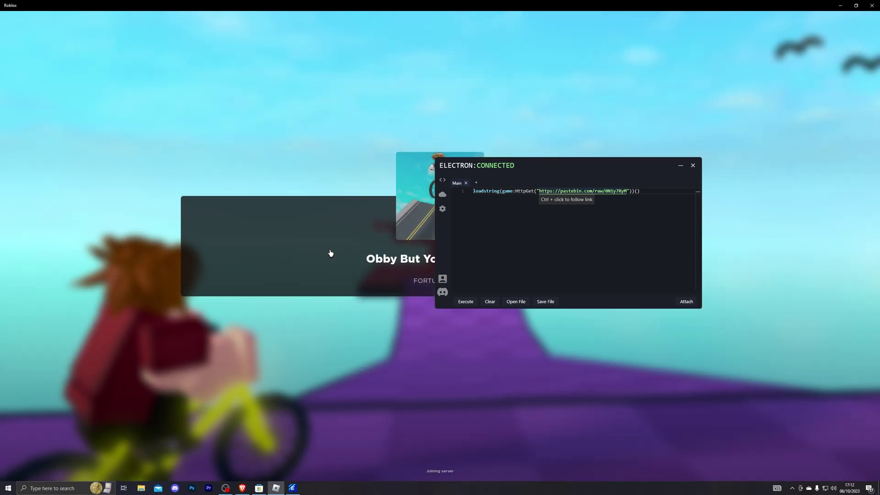
# - Replace the loadstring line with the long pasted script and execute it
pyautogui.hotkey('ctrl', 'a')
pyautogui.hotkey('ctrl', 'v')
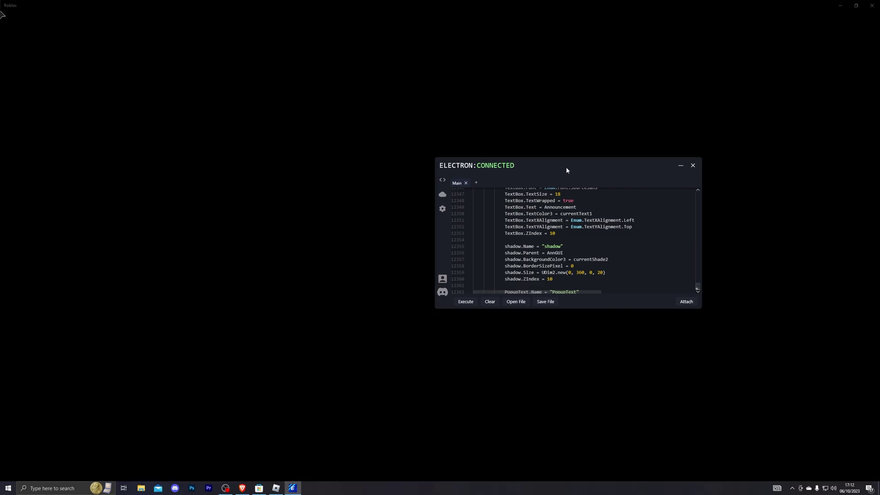
pyautogui.moveTo(567, 170); pyautogui.dragTo(693, 203)
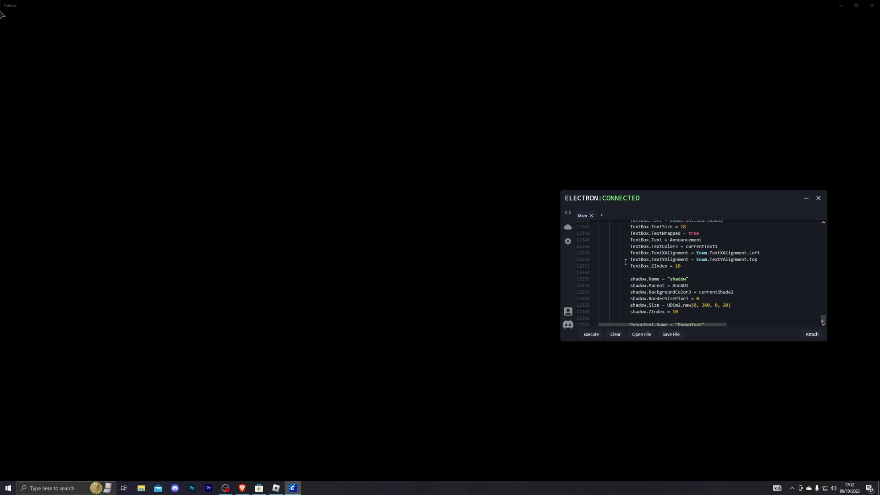
pyautogui.scroll(-4, 626, 271)
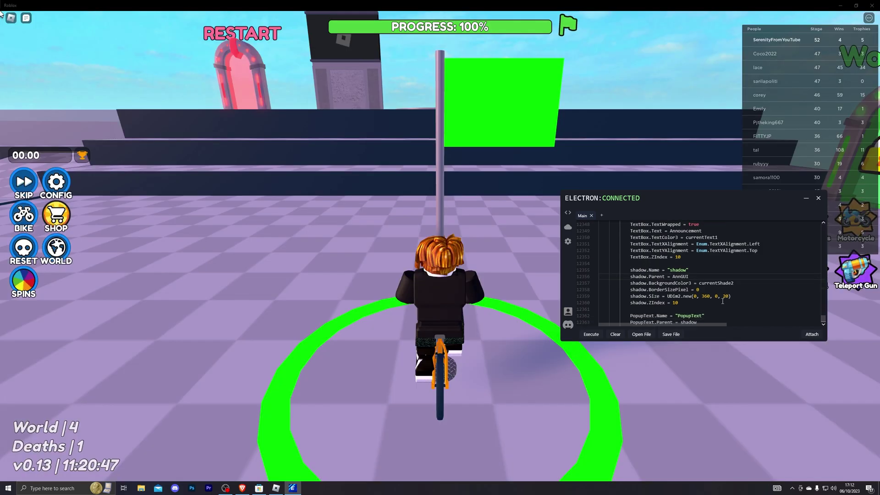
pyautogui.click(591, 334)
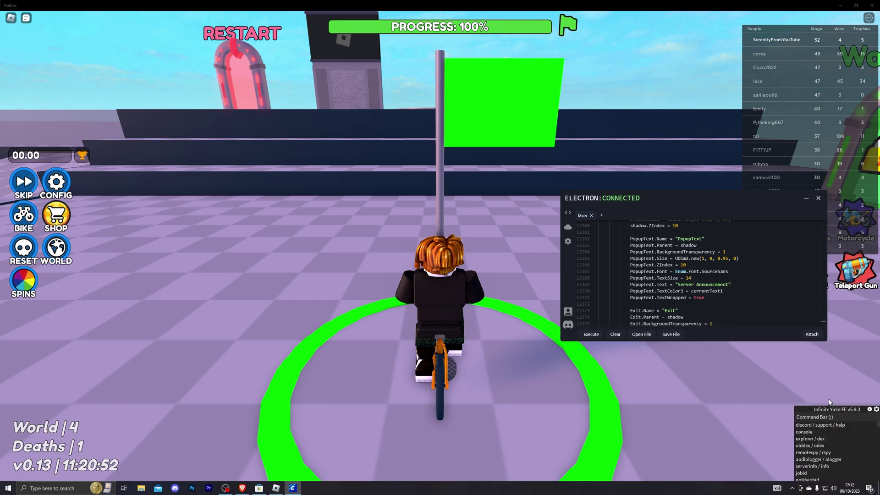
# - Ride the bike forward with W along the floating purple plank course
pyautogui.click(828, 416)
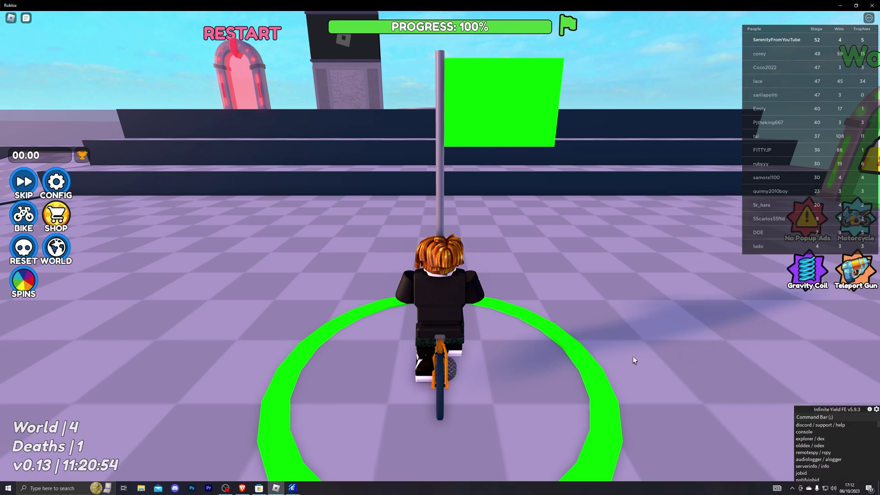
pyautogui.press('w')
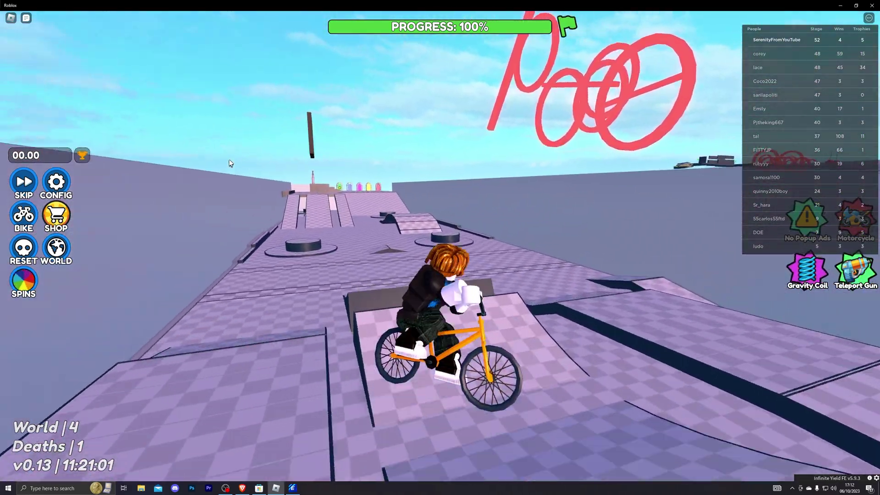
pyautogui.press('w')
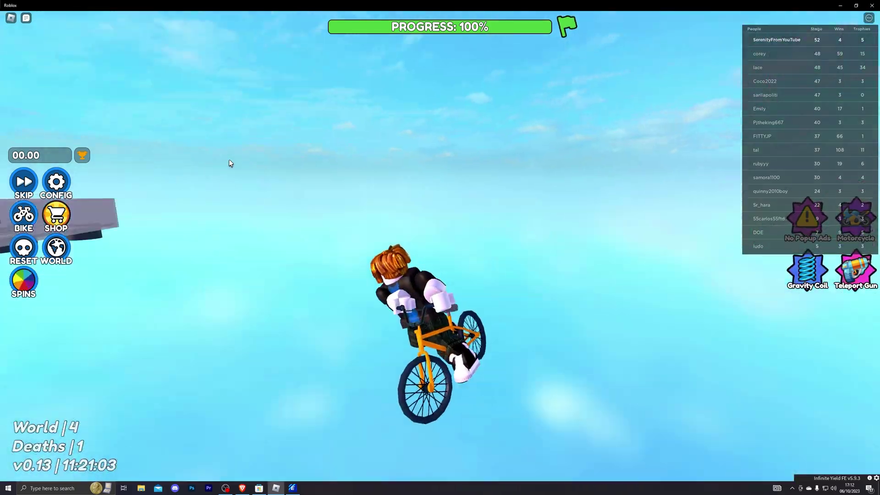
pyautogui.press('w')
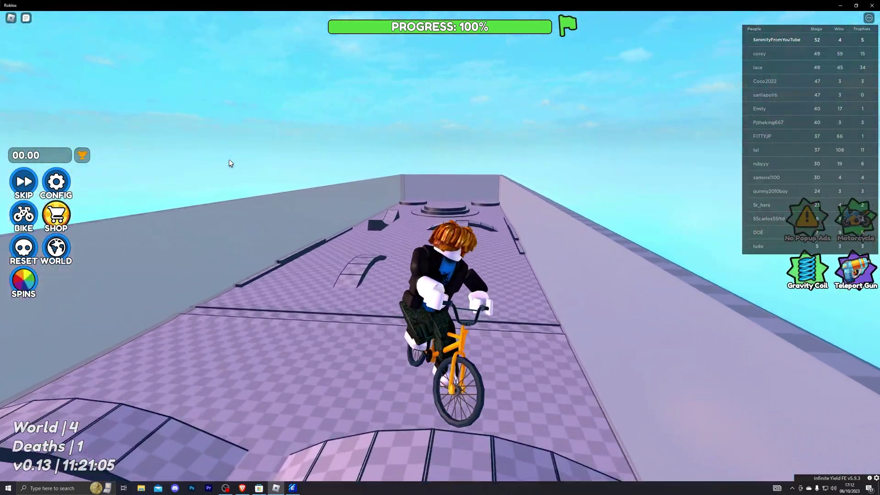
pyautogui.press('w')
pyautogui.press('w')
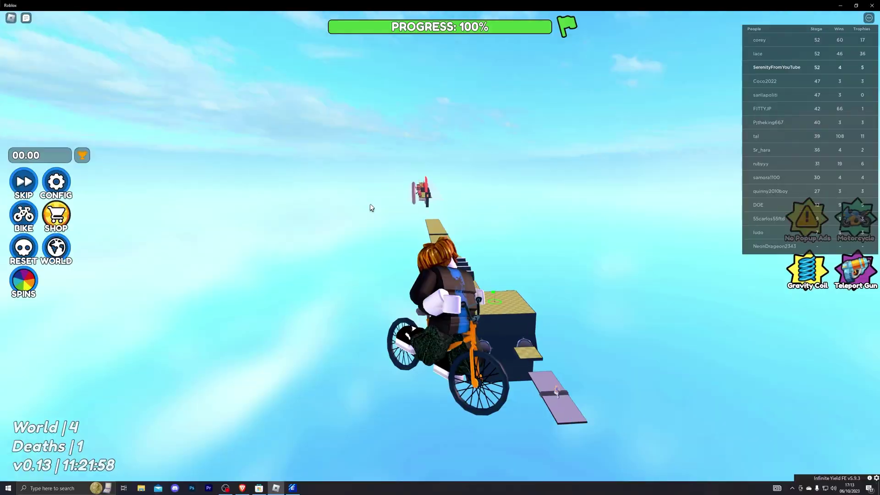
pyautogui.press('w')
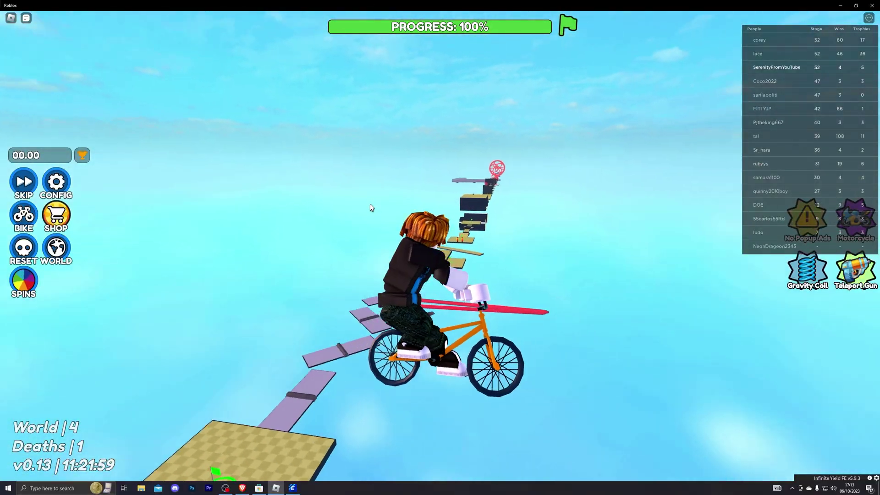